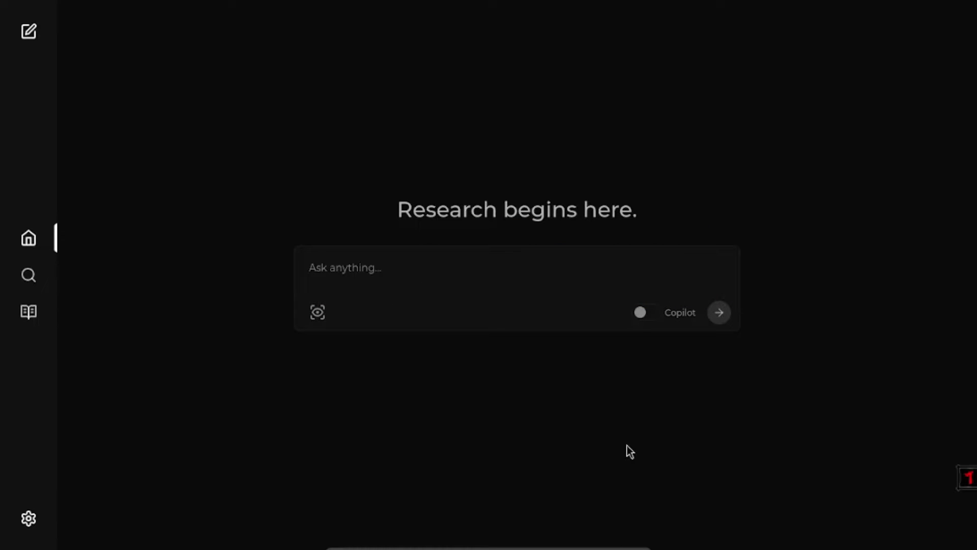
Preview the six focus modes, then switch Copilot on with the focus mode left on All.
{"action": "left_click", "coordinate": [317, 312]}
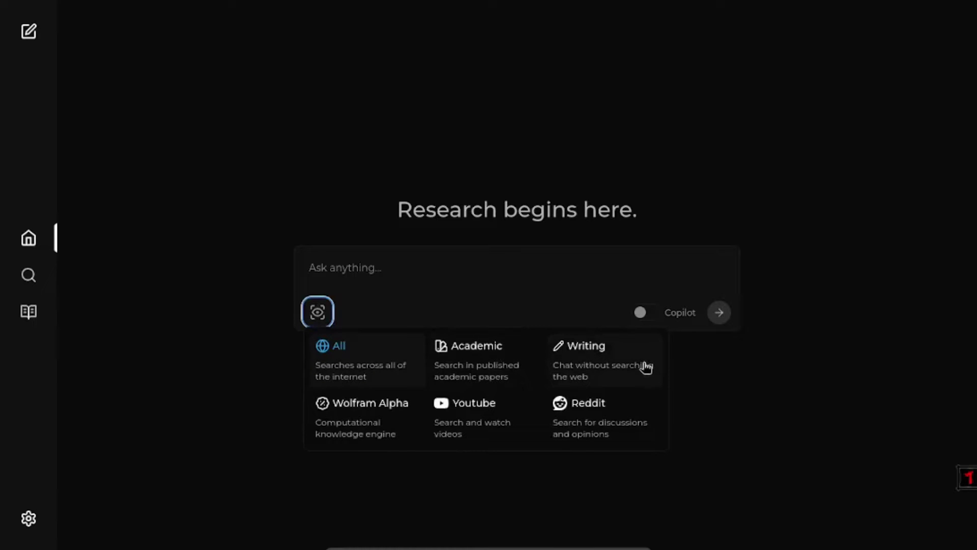
{"action": "left_click", "coordinate": [433, 465]}
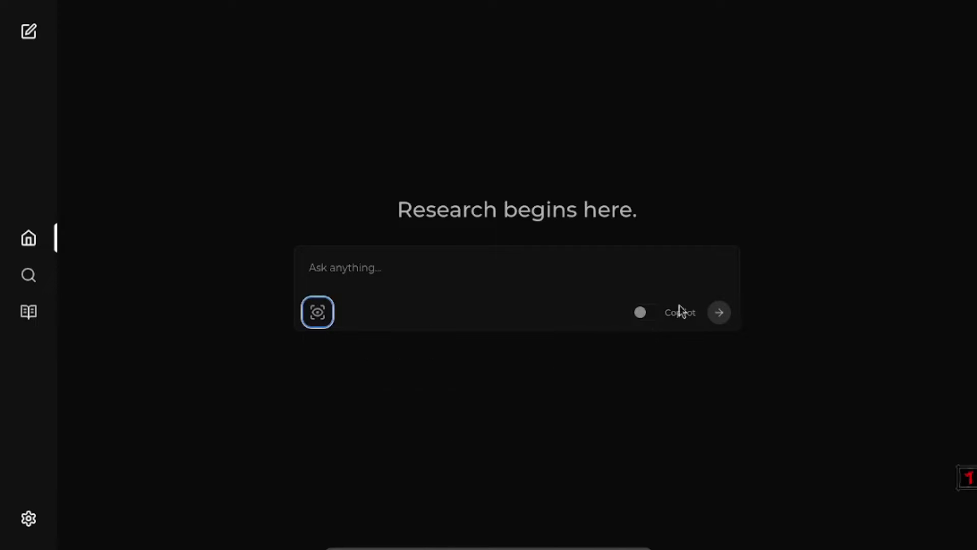
{"action": "left_click", "coordinate": [645, 313]}
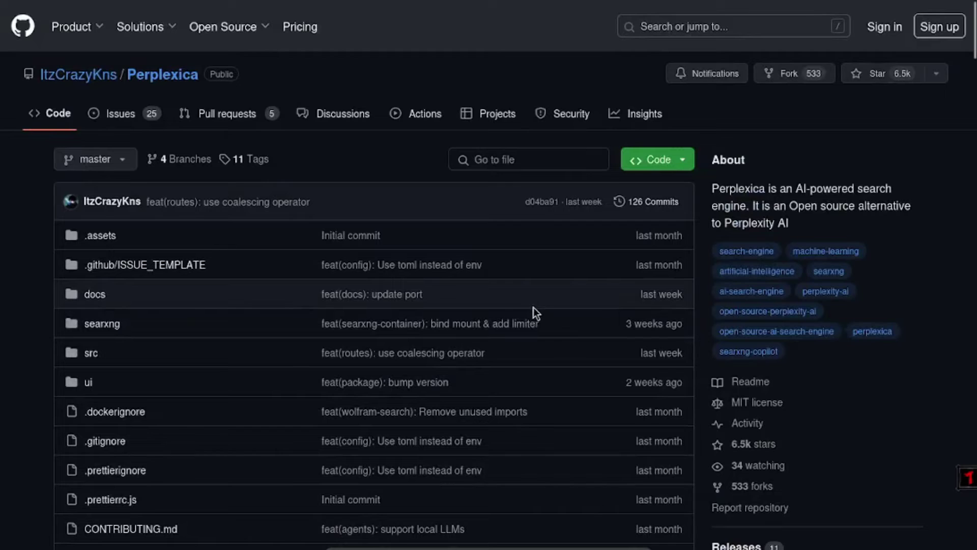
Read the README's Normal Mode and Focus Modes descriptions, highlighting them along the way.
{"action": "scroll", "coordinate": [533, 307], "scroll_direction": "down", "scroll_amount": 20}
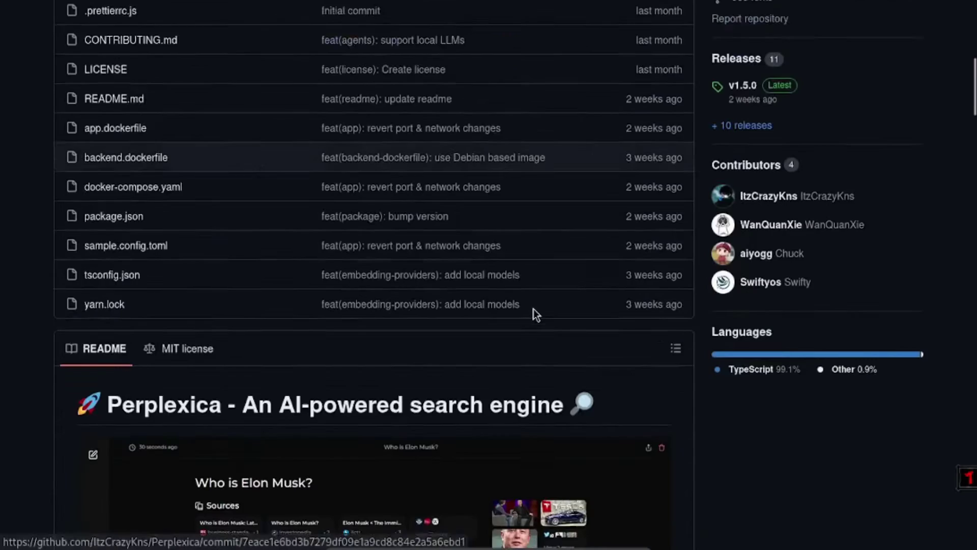
{"action": "scroll", "coordinate": [534, 315], "scroll_direction": "down", "scroll_amount": 10}
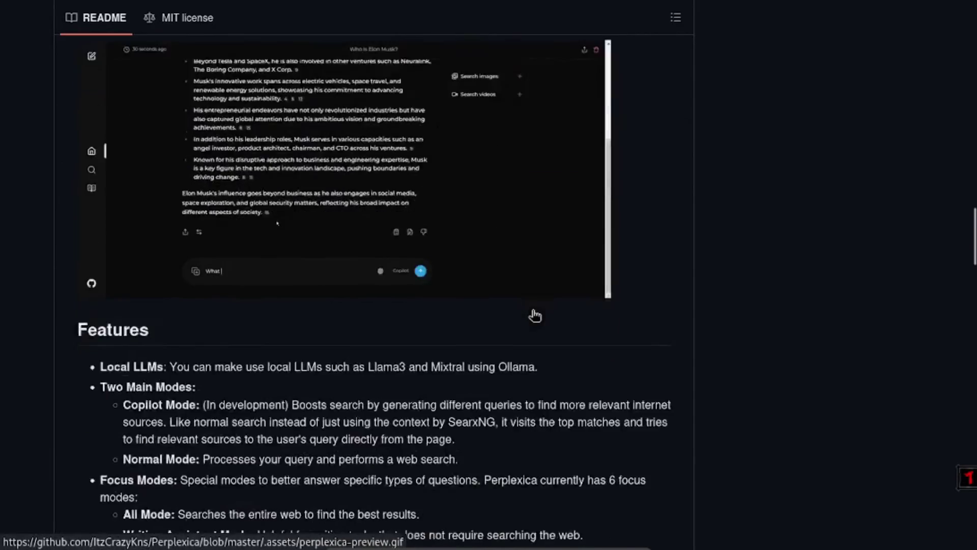
{"action": "left_click_drag", "start_coordinate": [127, 133], "coordinate": [173, 134]}
{"action": "left_click_drag", "start_coordinate": [143, 187], "coordinate": [176, 187]}
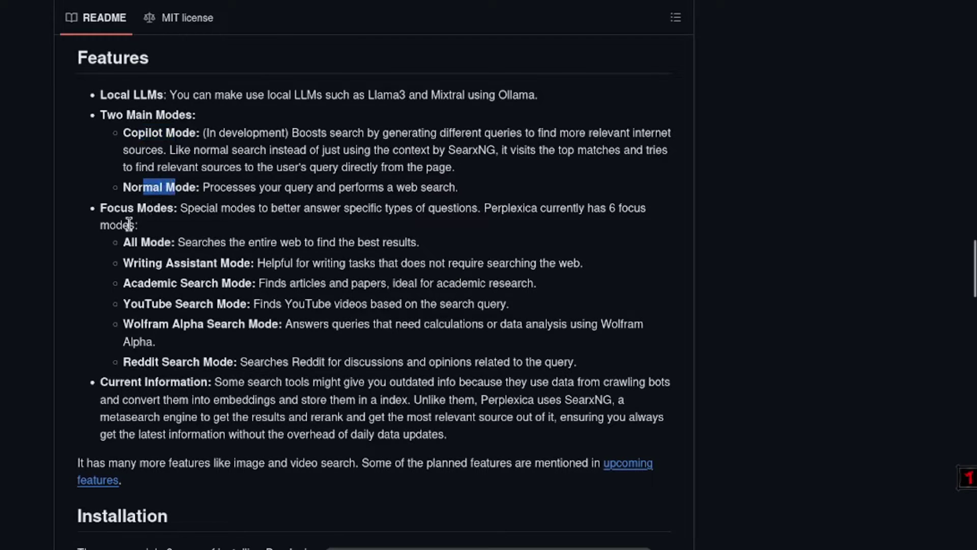
{"action": "left_click_drag", "start_coordinate": [114, 208], "coordinate": [174, 209]}
{"action": "left_click", "coordinate": [112, 232]}
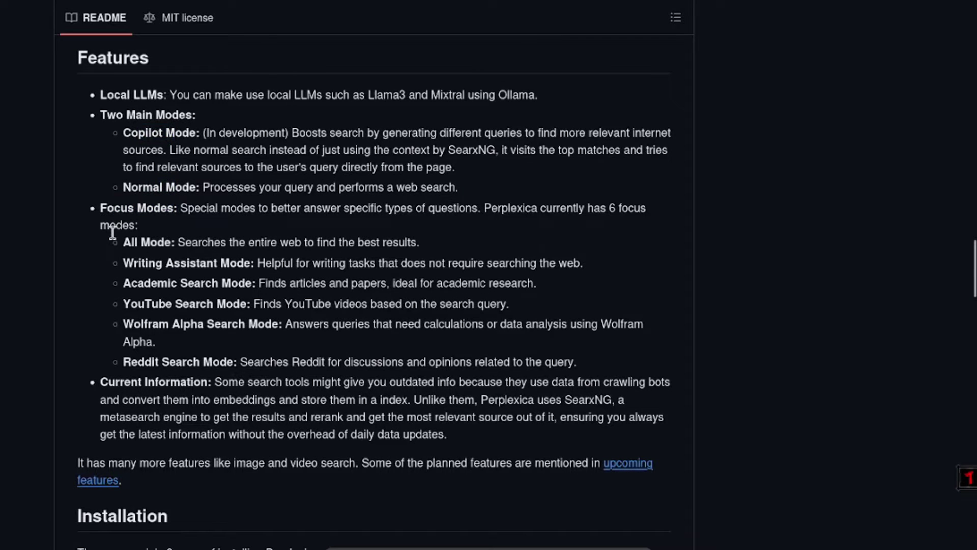
Scroll through Installation and One-Click Deployment, settling on the Docker git clone steps.
{"action": "scroll", "coordinate": [112, 234], "scroll_direction": "down", "scroll_amount": 6}
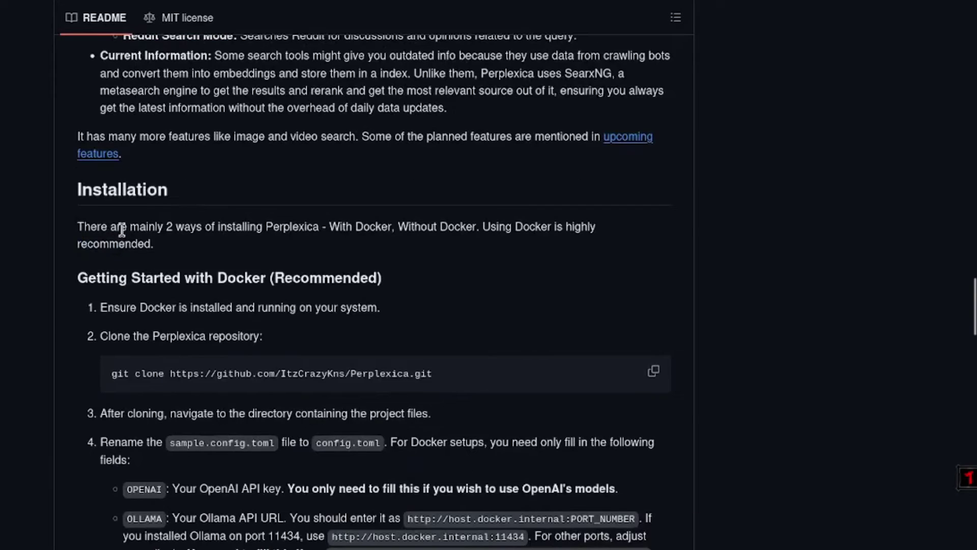
{"action": "scroll", "coordinate": [120, 227], "scroll_direction": "down", "scroll_amount": 3}
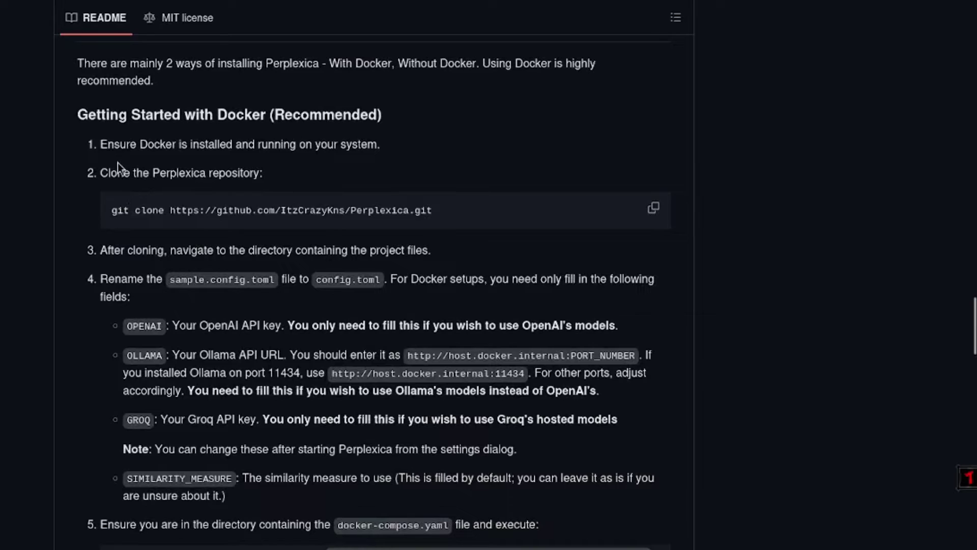
{"action": "scroll", "coordinate": [242, 261], "scroll_direction": "down", "scroll_amount": 3}
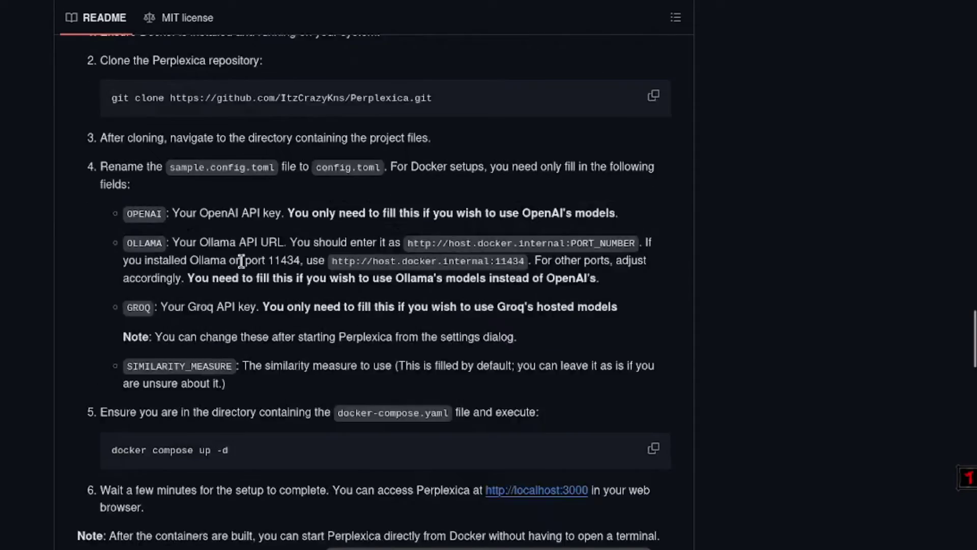
{"action": "scroll", "coordinate": [242, 264], "scroll_direction": "up", "scroll_amount": 7}
{"action": "scroll", "coordinate": [242, 264], "scroll_direction": "down", "scroll_amount": 15}
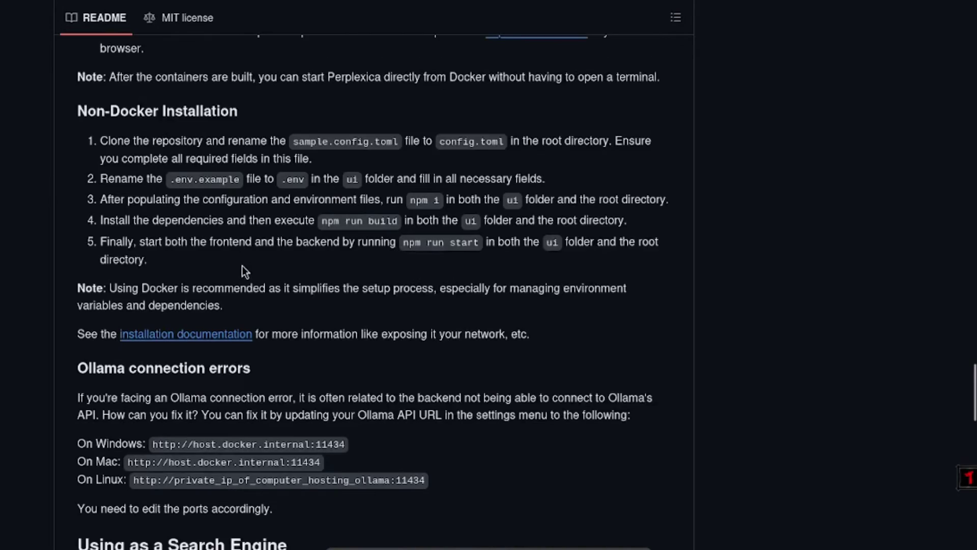
{"action": "scroll", "coordinate": [242, 264], "scroll_direction": "down", "scroll_amount": 10}
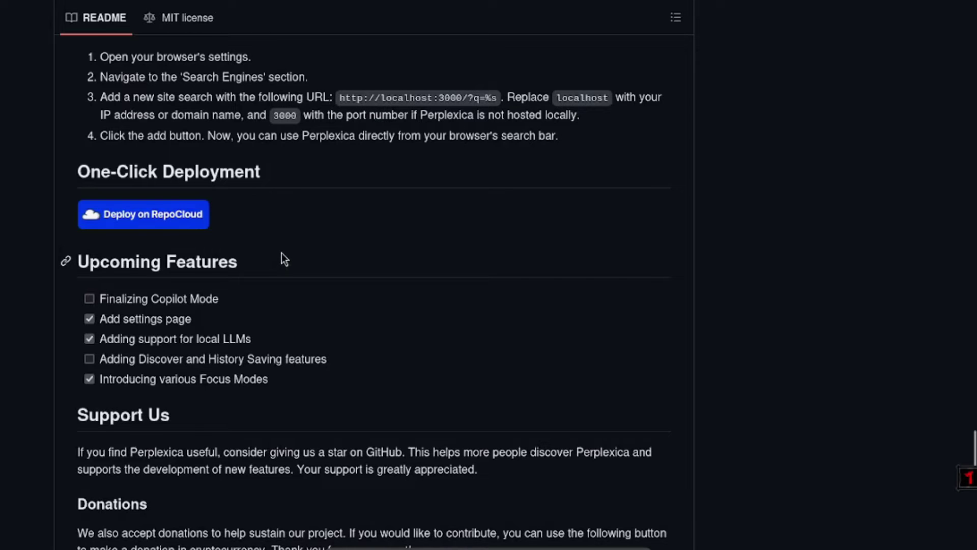
{"action": "scroll", "coordinate": [282, 254], "scroll_direction": "up", "scroll_amount": 3}
{"action": "scroll", "coordinate": [282, 258], "scroll_direction": "down", "scroll_amount": 3}
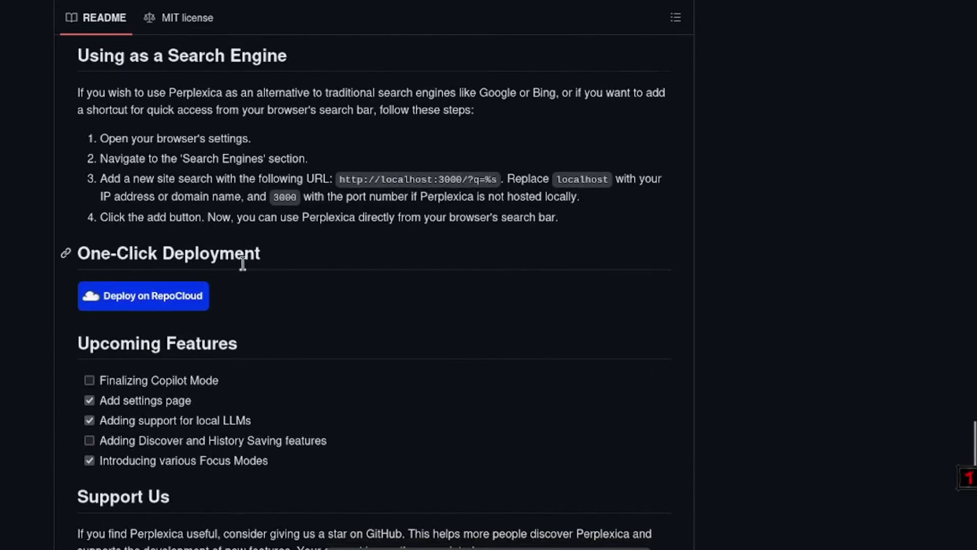
{"action": "scroll", "coordinate": [292, 229], "scroll_direction": "up", "scroll_amount": 3}
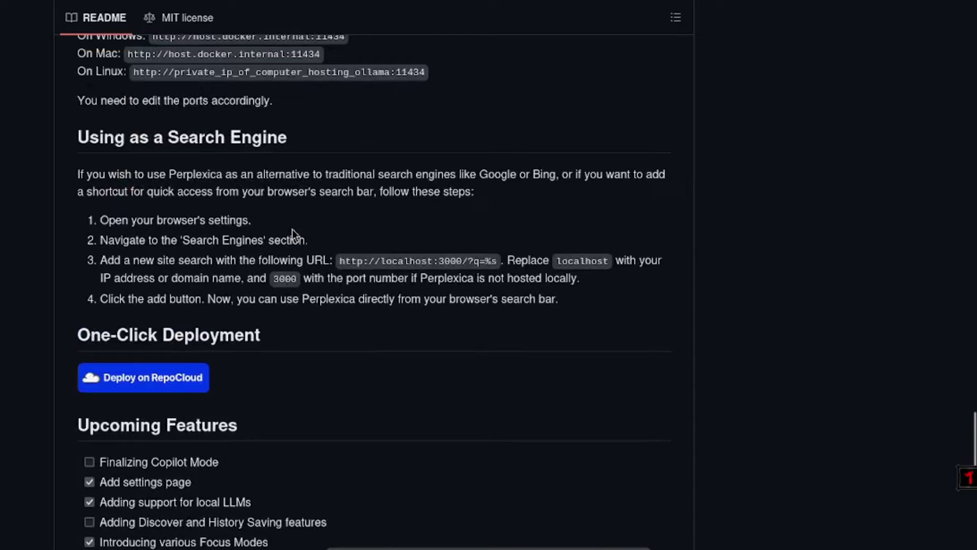
{"action": "scroll", "coordinate": [293, 229], "scroll_direction": "down", "scroll_amount": 3}
{"action": "scroll", "coordinate": [283, 250], "scroll_direction": "down", "scroll_amount": 2}
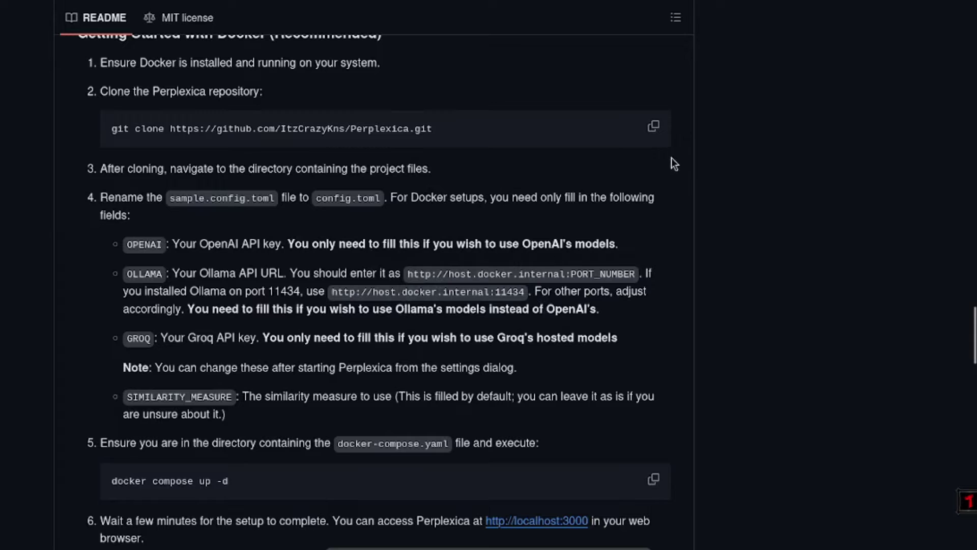
Clone the Perplexica repository into the perplexi folder using the README's git clone command.
{"action": "left_click", "coordinate": [653, 128]}
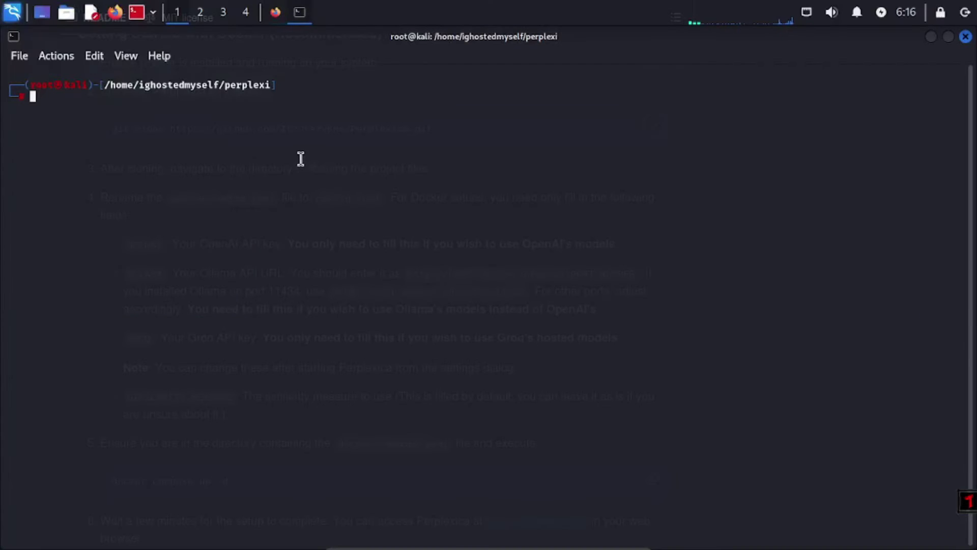
{"action": "right_click", "coordinate": [307, 166]}
{"action": "left_click", "coordinate": [334, 197]}
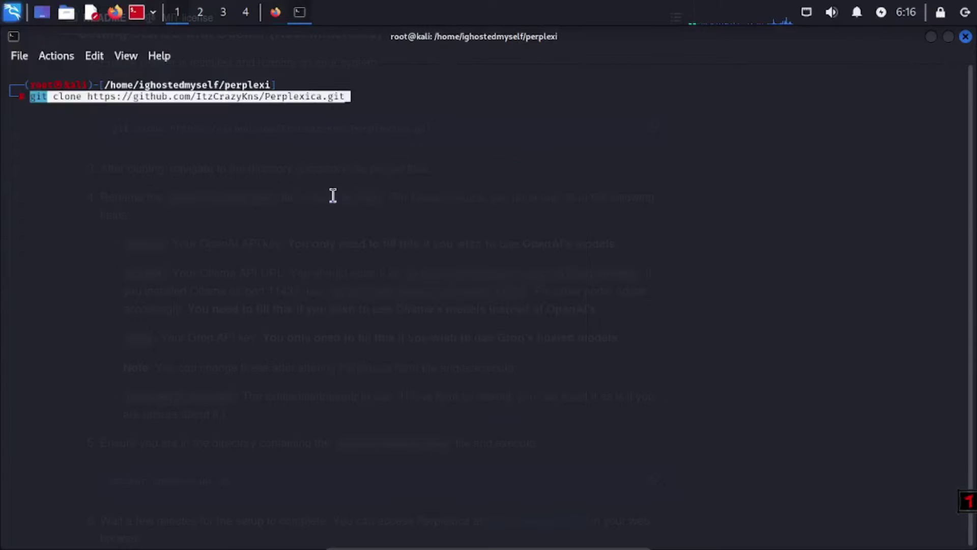
{"action": "key", "text": "Return"}
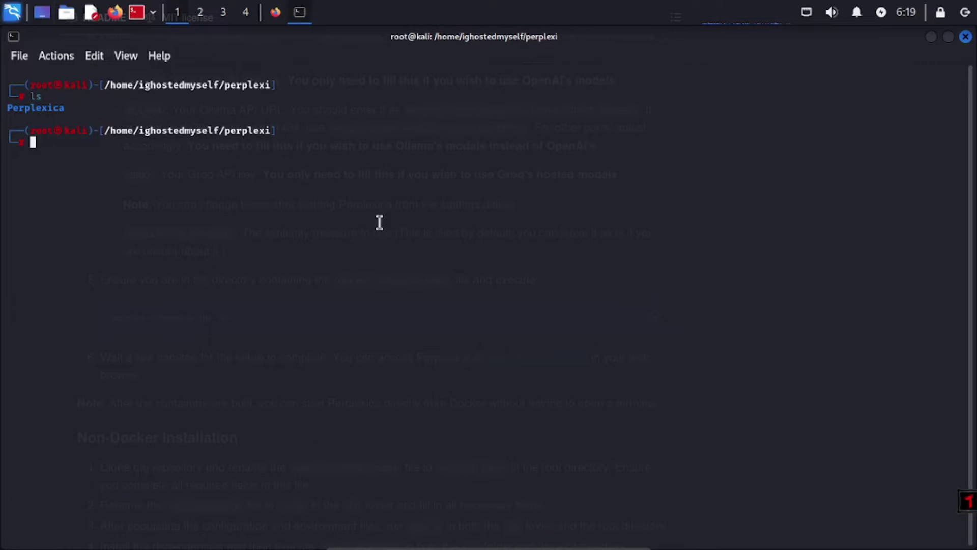
Enter the Perplexica folder, list its files, and mark sample.config.toml.
{"action": "type", "text": "cd P"}
{"action": "key", "text": "Tab"}
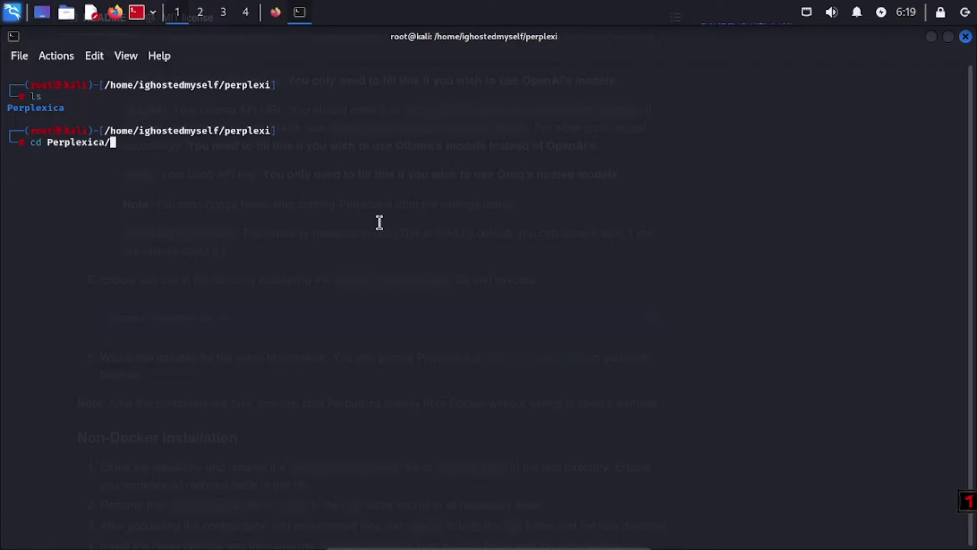
{"action": "key", "text": "Return"}
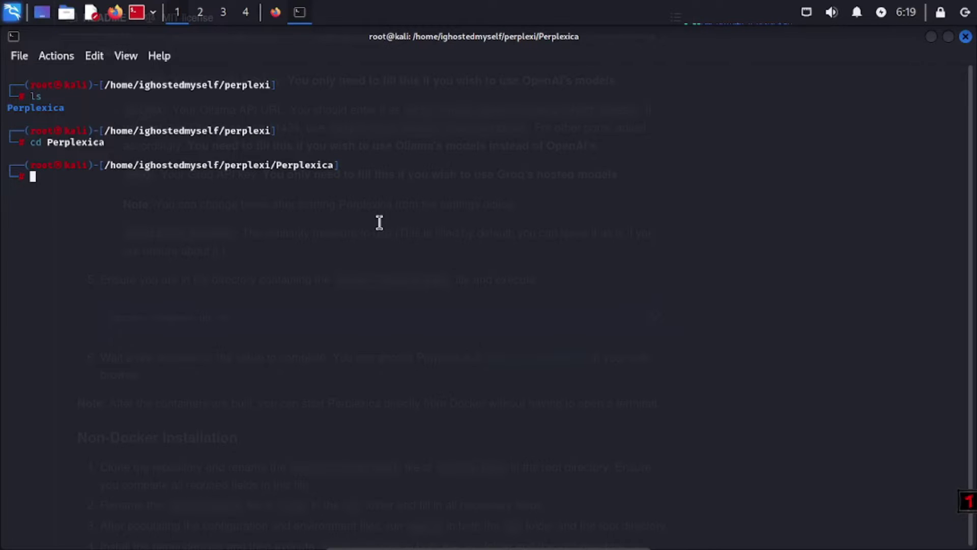
{"action": "type", "text": "ls"}
{"action": "key", "text": "Return"}
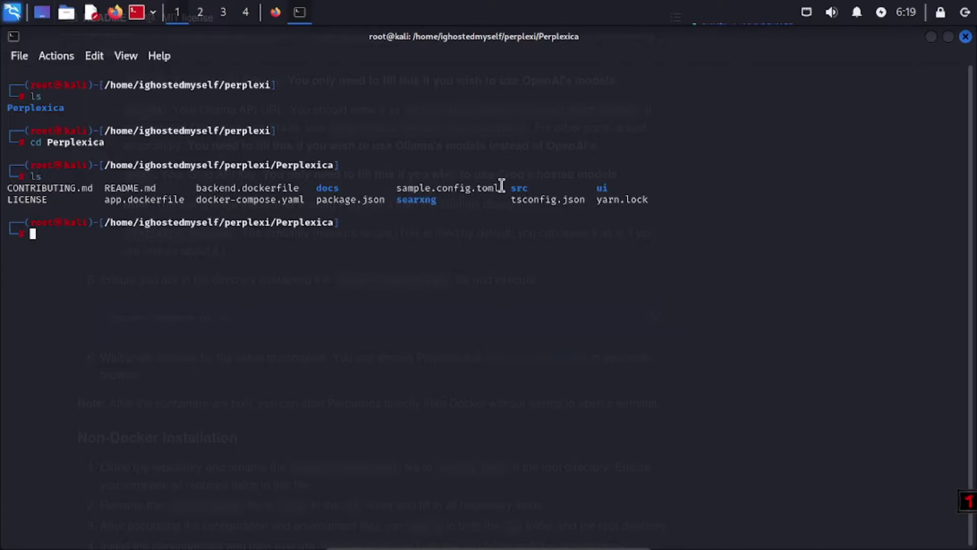
{"action": "left_click_drag", "start_coordinate": [503, 188], "coordinate": [397, 190]}
{"action": "left_click", "coordinate": [462, 243]}
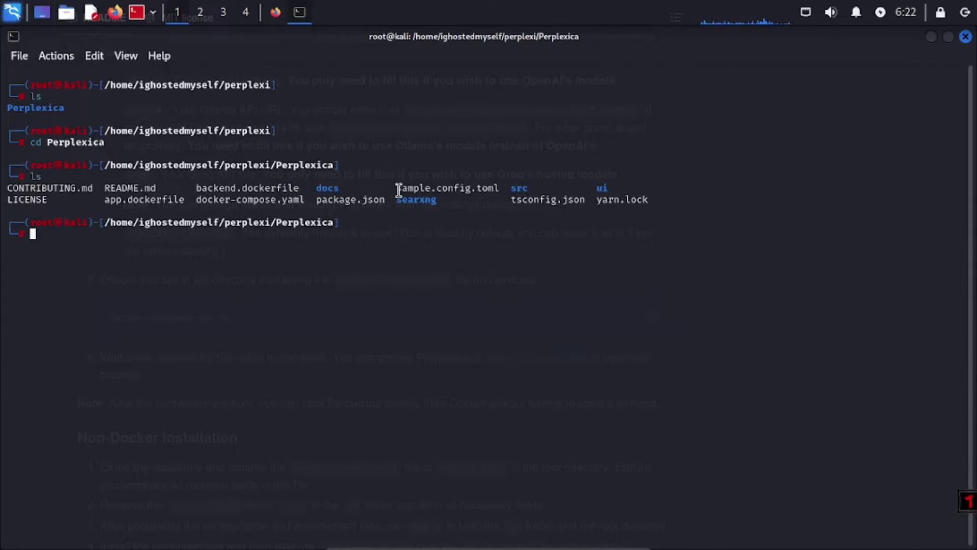
{"action": "left_click_drag", "start_coordinate": [401, 189], "coordinate": [506, 188]}
Rename sample.config.toml to config.toml with mv, then confirm config.toml appears in the listing.
{"action": "left_click", "coordinate": [324, 258]}
{"action": "type", "text": "mv samp"}
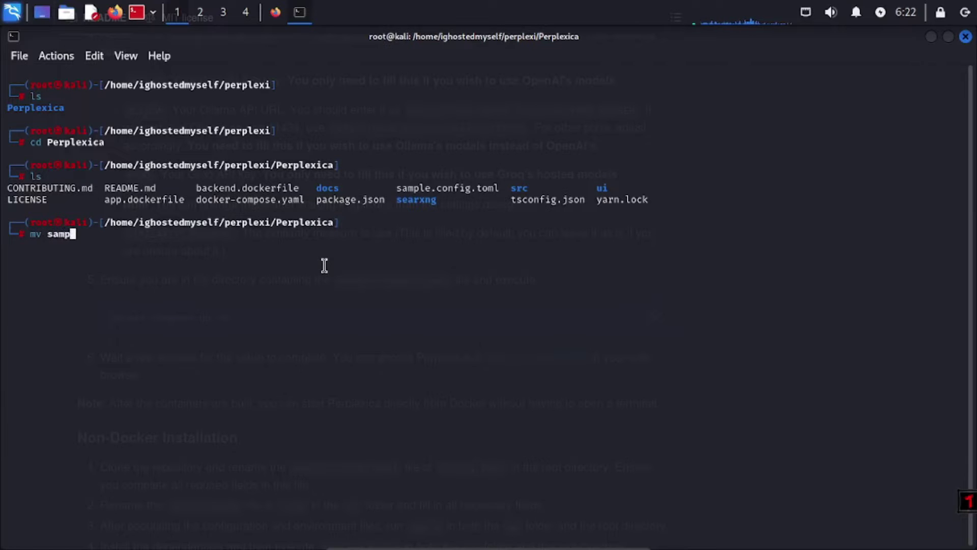
{"action": "type", "text": "le.config.toml "}
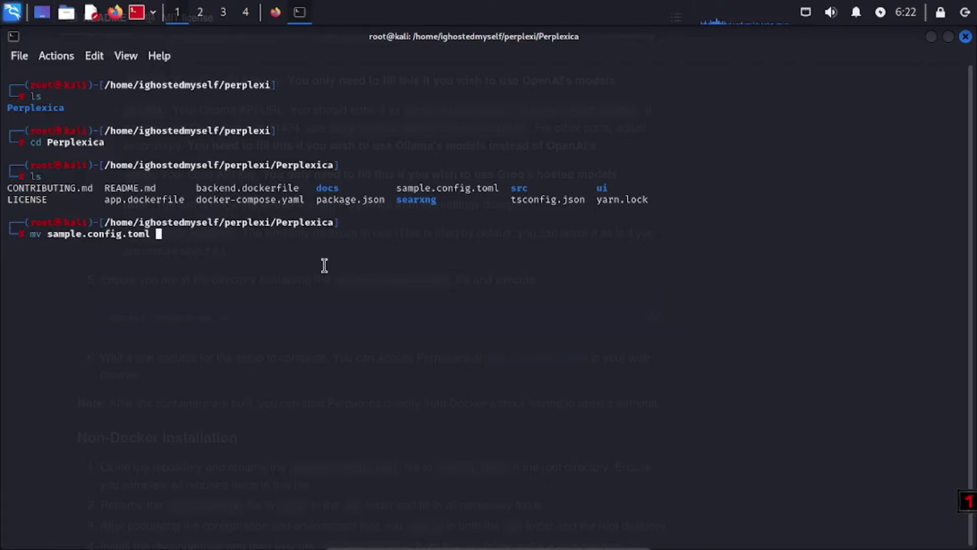
{"action": "type", "text": "config.toml"}
{"action": "key", "text": "Return"}
{"action": "type", "text": "ls"}
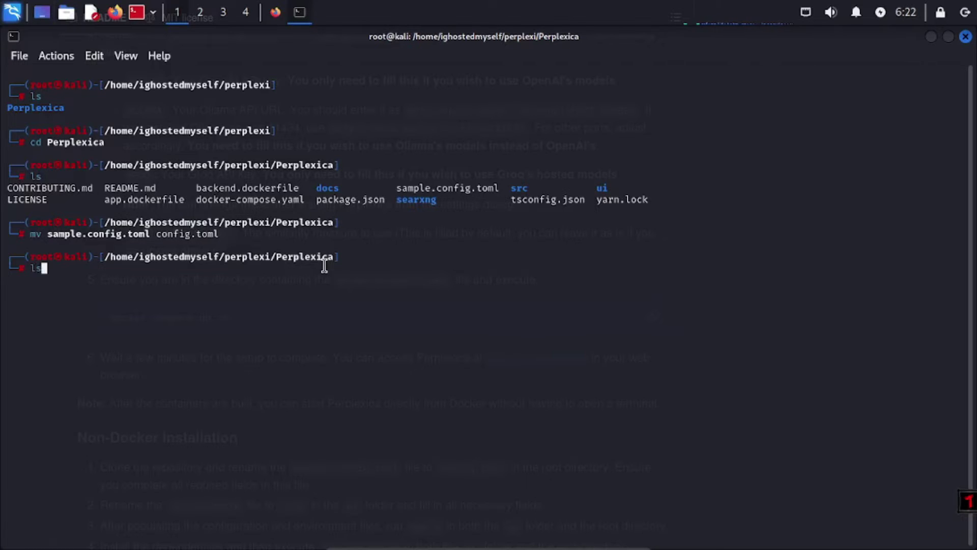
{"action": "key", "text": "Return"}
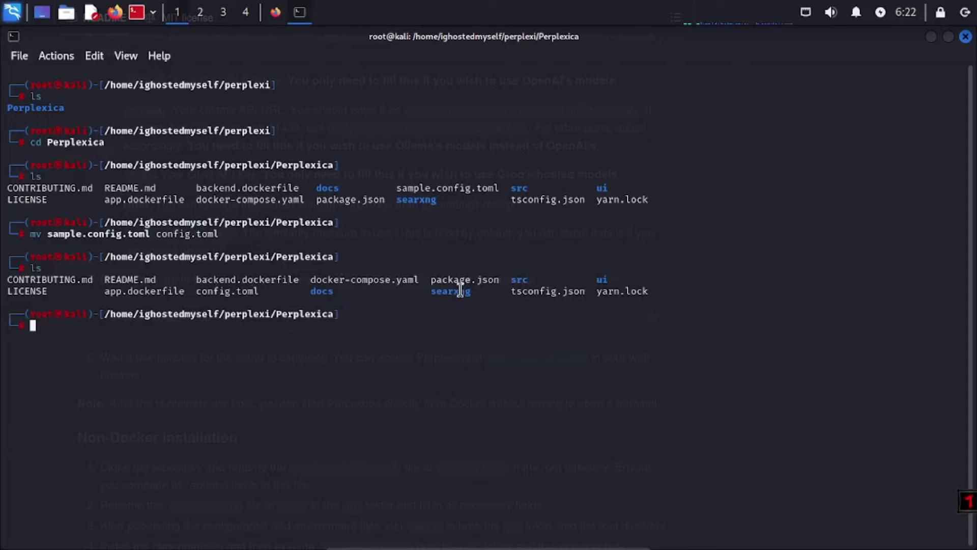
{"action": "left_click_drag", "start_coordinate": [196, 291], "coordinate": [258, 291]}
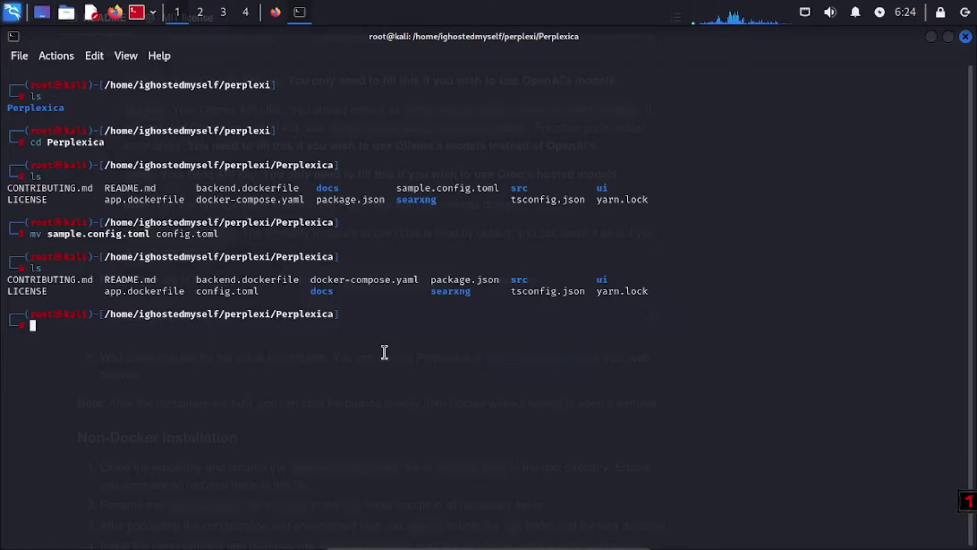
{"action": "type", "text": "vim "}
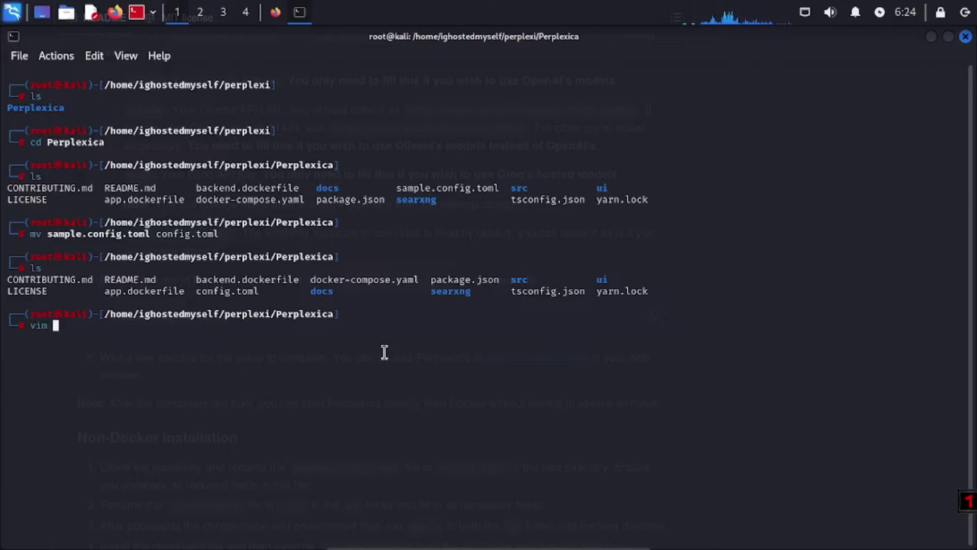
{"action": "type", "text": "config.toml"}
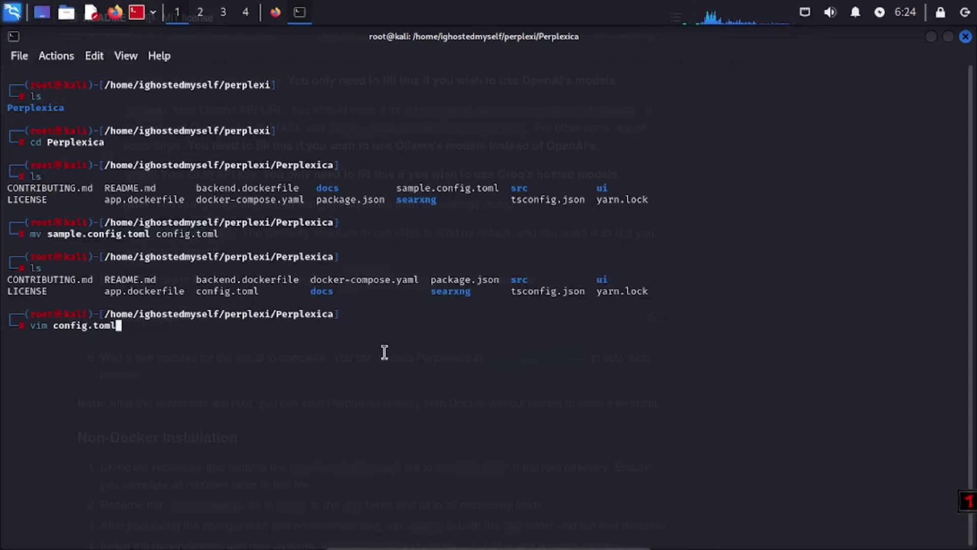
{"action": "key", "text": "Return"}
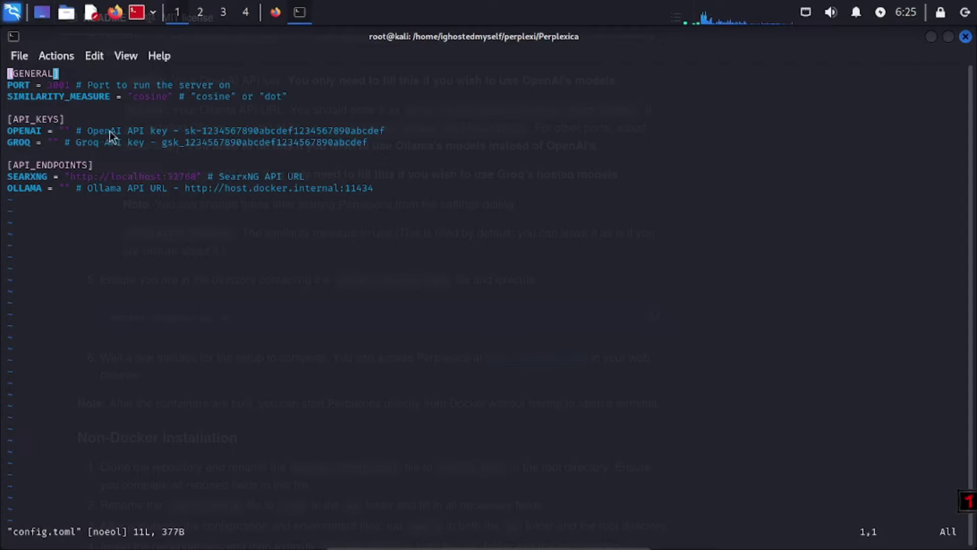
{"action": "left_click", "coordinate": [65, 131]}
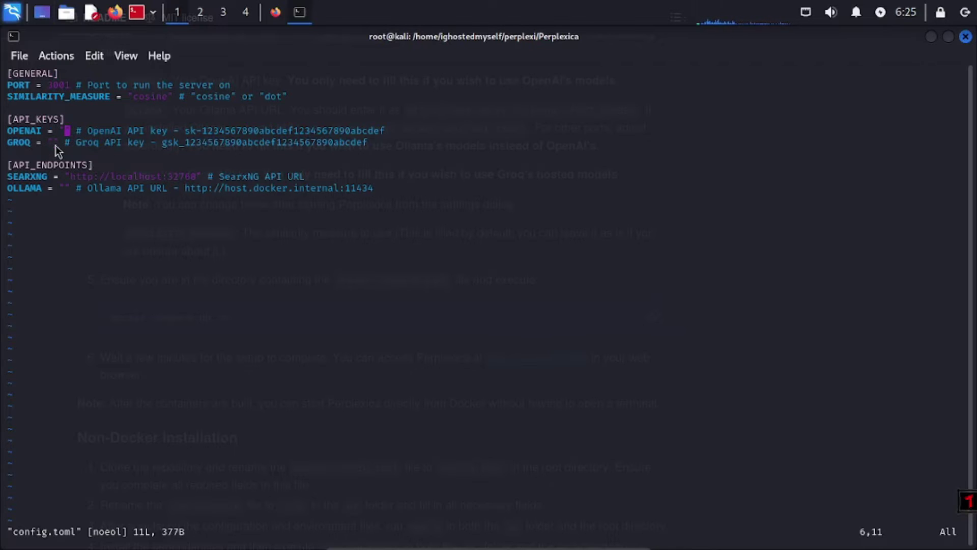
{"action": "left_click", "coordinate": [56, 144]}
{"action": "left_click", "coordinate": [67, 189]}
{"action": "left_click", "coordinate": [66, 132]}
{"action": "left_click", "coordinate": [56, 143]}
{"action": "left_click", "coordinate": [136, 225]}
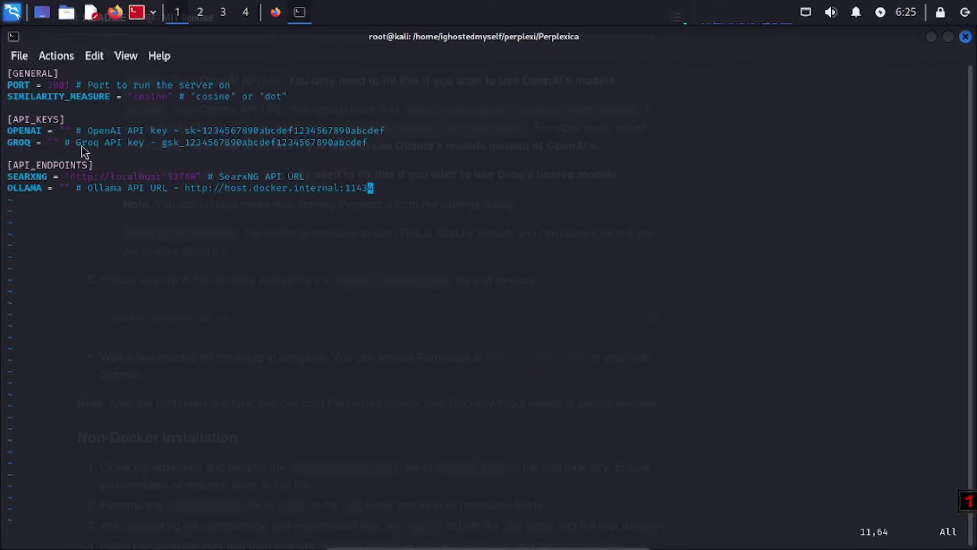
{"action": "left_click", "coordinate": [67, 132]}
{"action": "key", "text": "Up"}
{"action": "type", "text": ":q"}
{"action": "key", "text": "Return"}
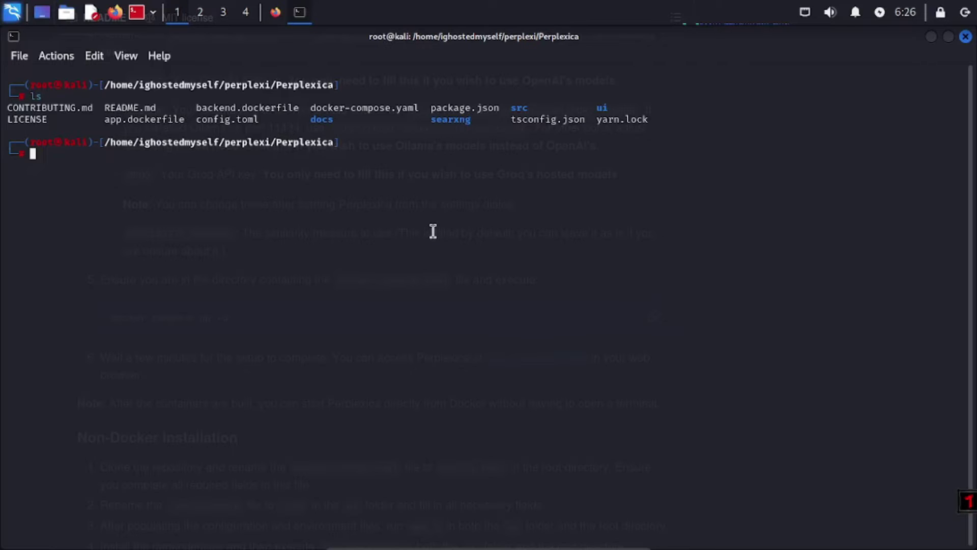
Start the Perplexica containers in the background with docker-compose up -d.
{"action": "type", "text": "docker-compos"}
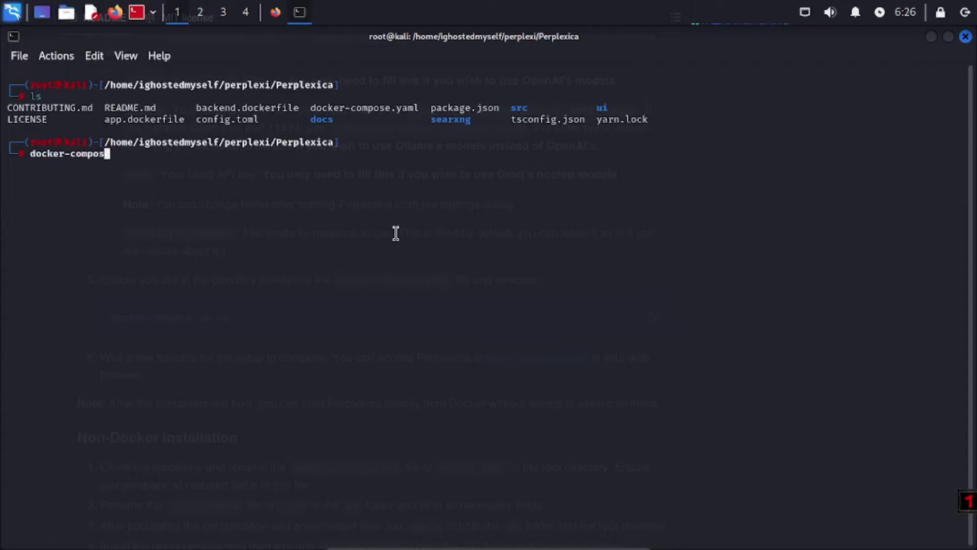
{"action": "type", "text": "e up -d"}
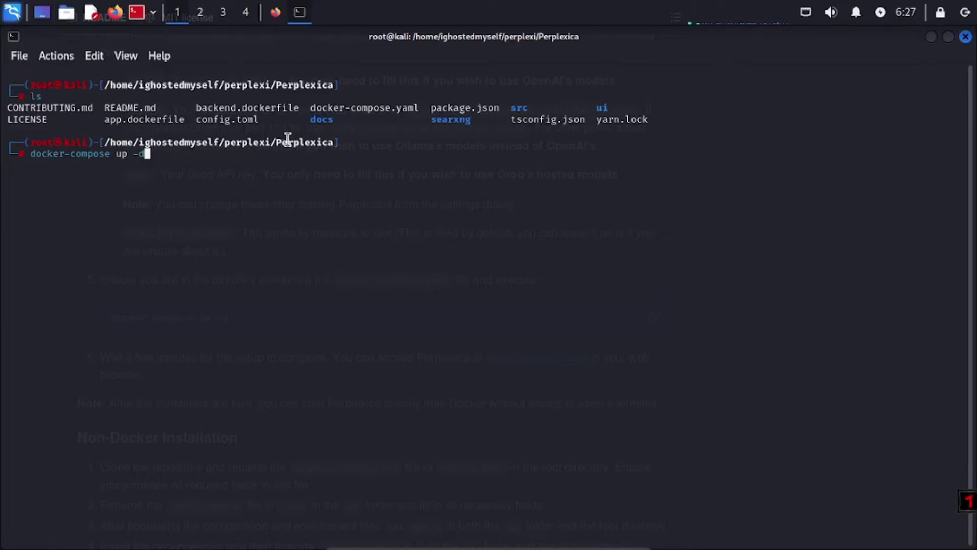
{"action": "left_click_drag", "start_coordinate": [322, 108], "coordinate": [420, 108]}
{"action": "left_click", "coordinate": [295, 157]}
{"action": "key", "text": "Return"}
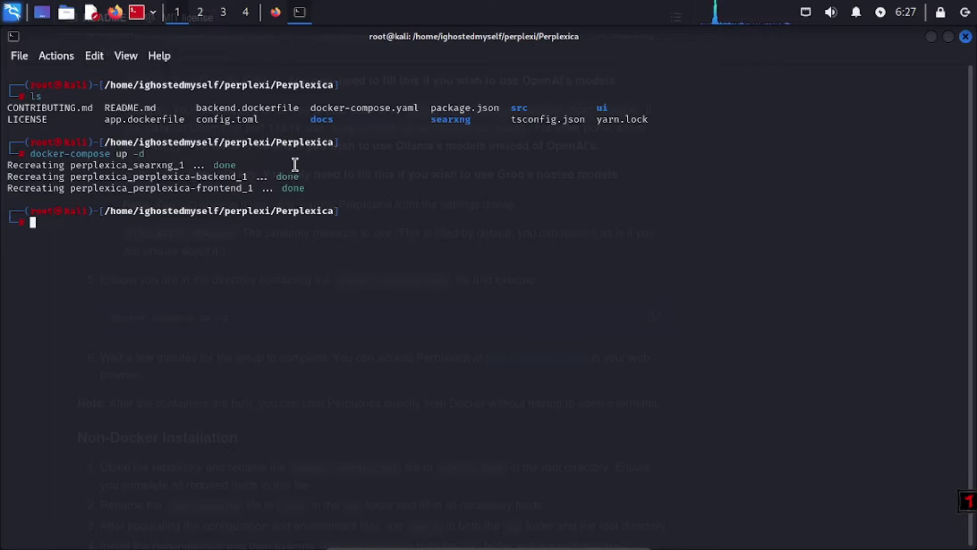
Rerun the stack with docker-compose up in the foreground to watch the logs.
{"action": "type", "text": "docker"}
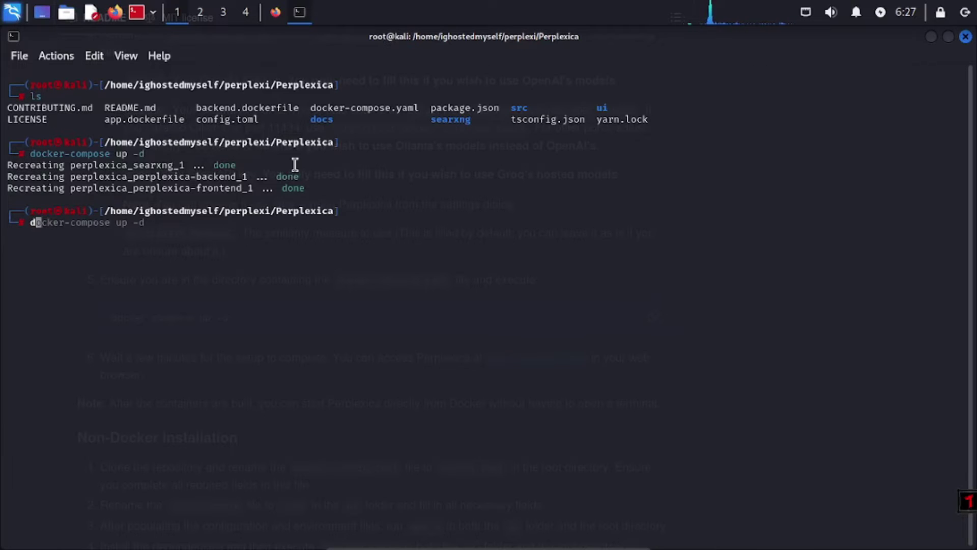
{"action": "type", "text": "-compose up"}
{"action": "key", "text": "Delete"}
{"action": "key", "text": "Delete"}
{"action": "key", "text": "Delete"}
{"action": "key", "text": "Return"}
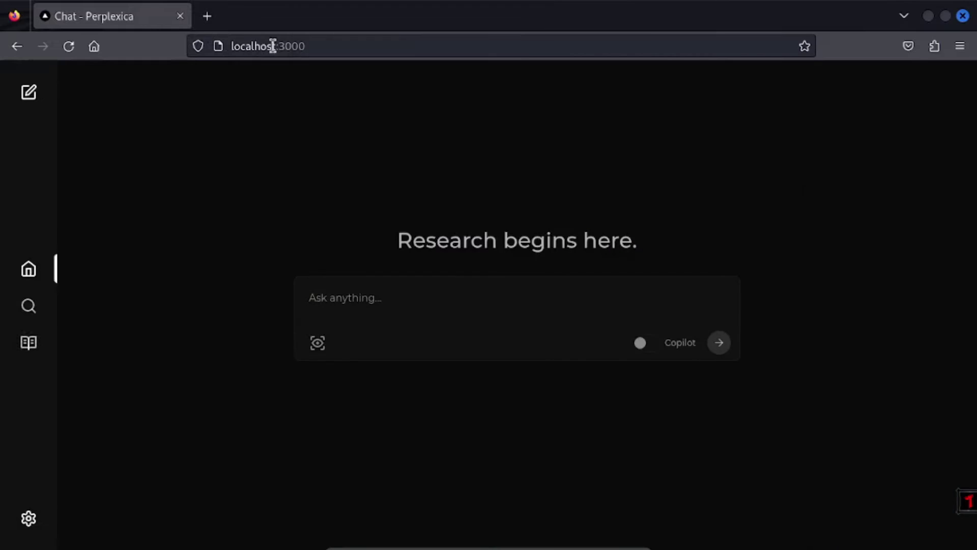
Show the localhost:3000 Perplexica page full-screen with the Ask anything box focused.
{"action": "left_click", "coordinate": [316, 45]}
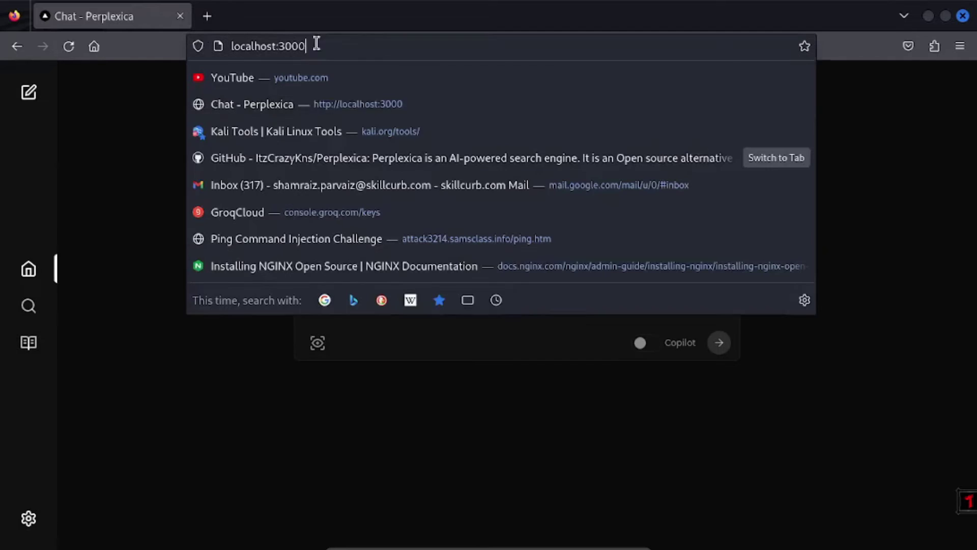
{"action": "key", "text": "F11"}
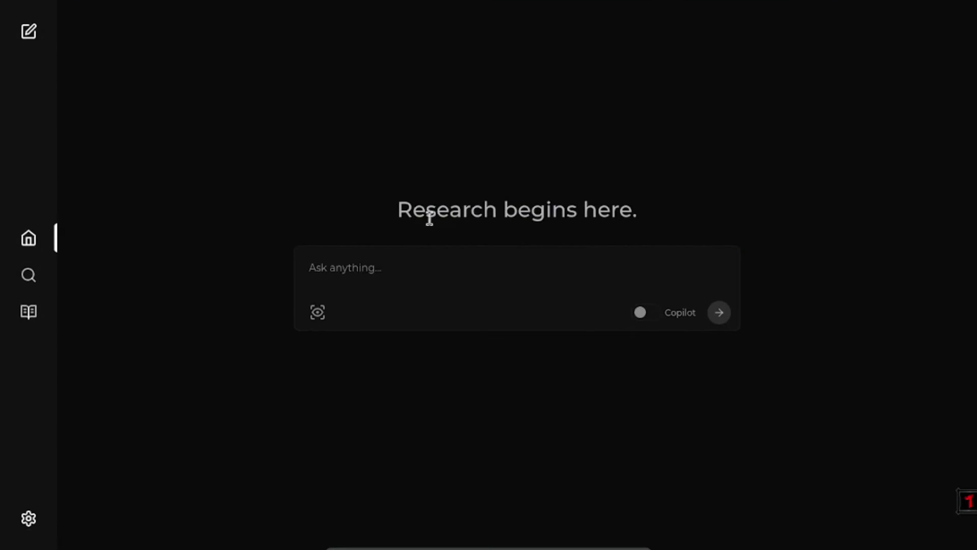
{"action": "left_click", "coordinate": [369, 269]}
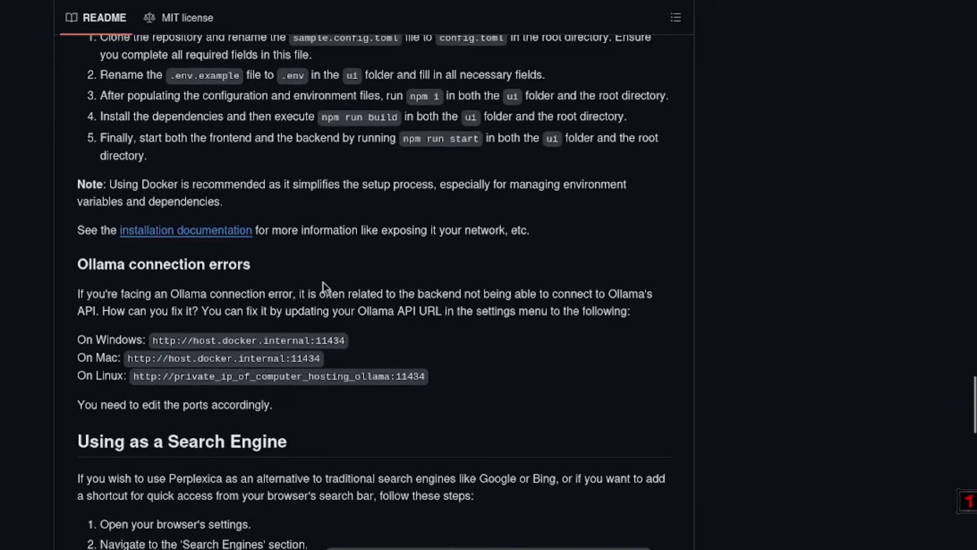
Follow the README's Deploy on RepoCloud link to Perplexica's RepoCloud page.
{"action": "scroll", "coordinate": [323, 282], "scroll_direction": "down", "scroll_amount": 7}
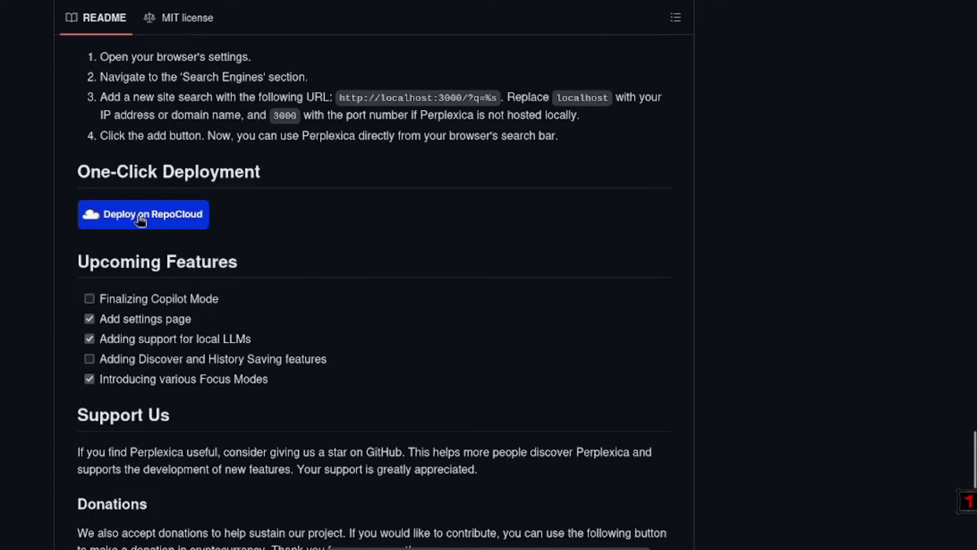
{"action": "left_click", "coordinate": [157, 218]}
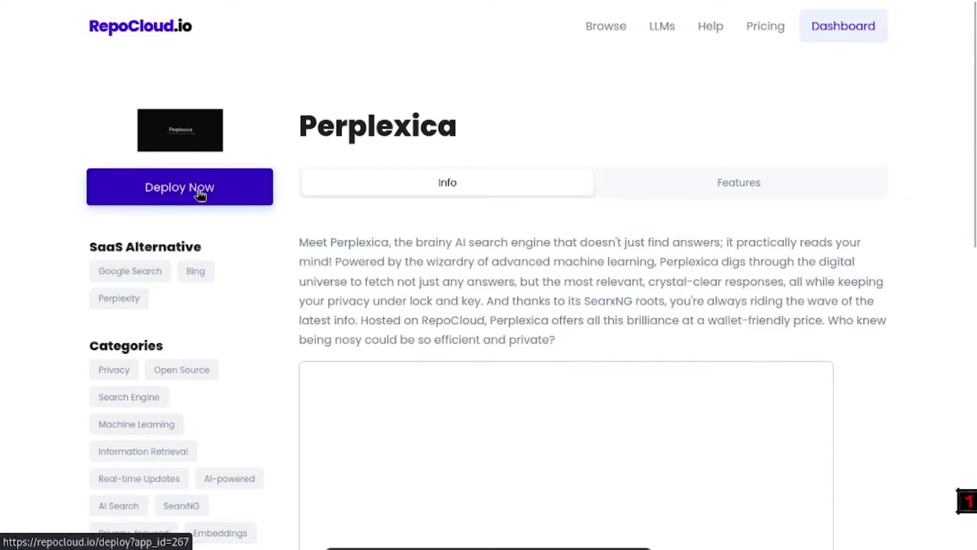
Start the RepoCloud deployment named 'perplexica' and review the setup form's OpenAI API key field.
{"action": "left_click", "coordinate": [200, 195]}
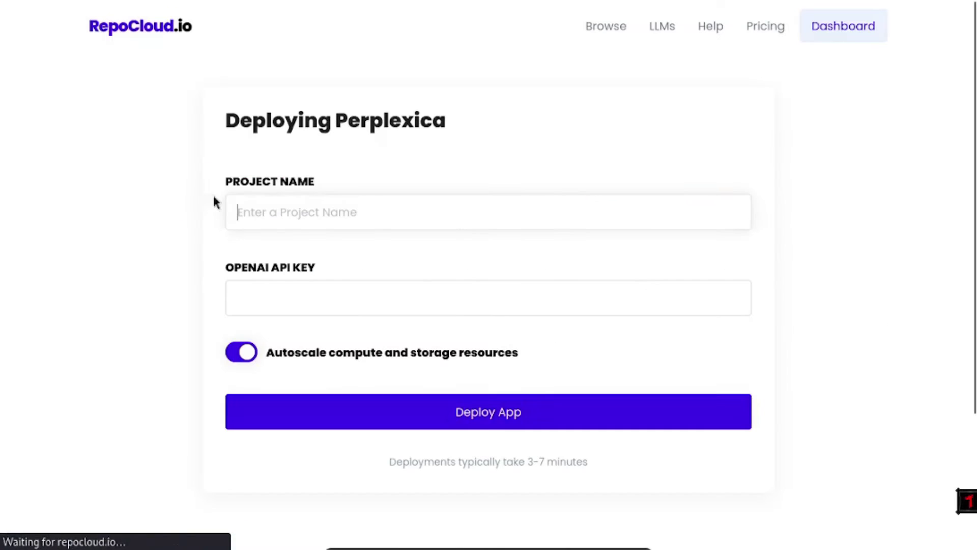
{"action": "type", "text": "pe"}
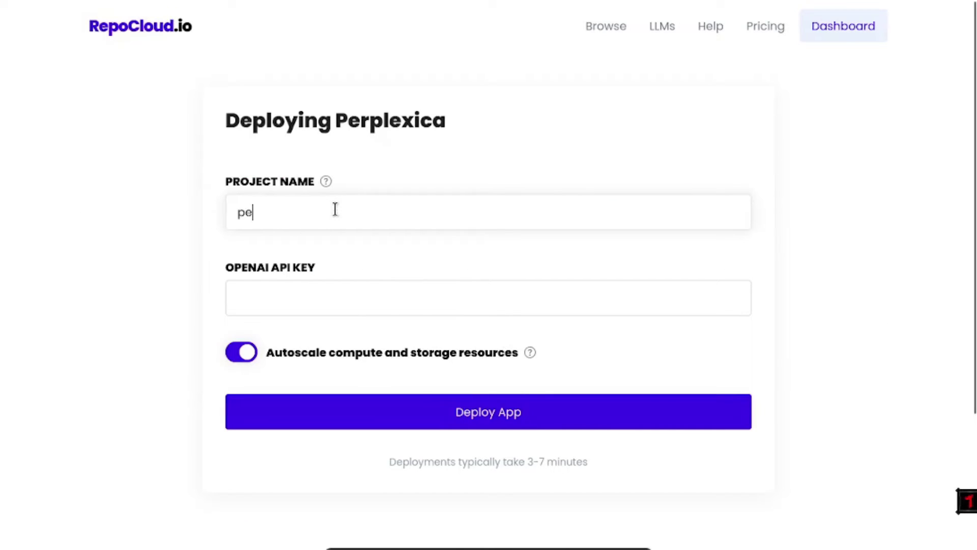
{"action": "type", "text": "rplexica"}
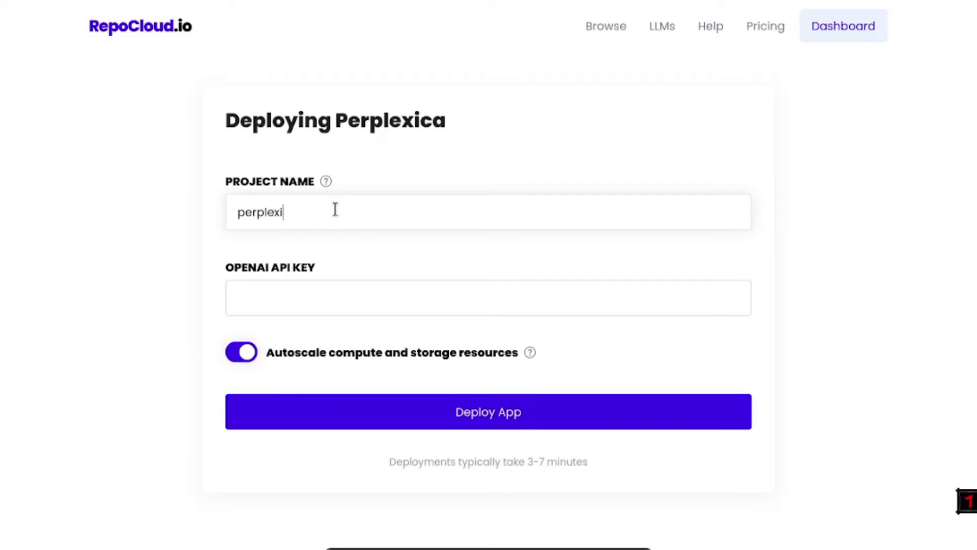
{"action": "left_click", "coordinate": [301, 287]}
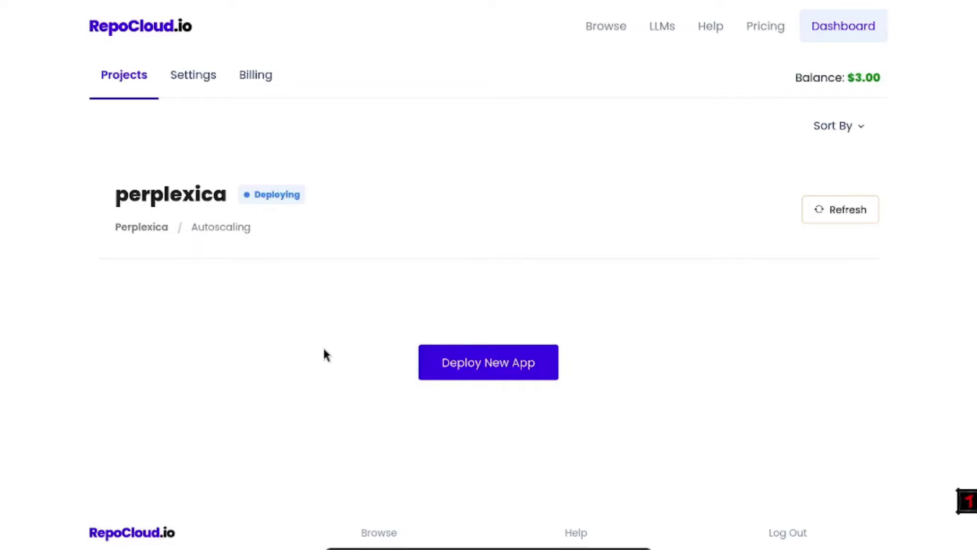
{"action": "scroll", "coordinate": [283, 292], "scroll_direction": "down", "scroll_amount": 2}
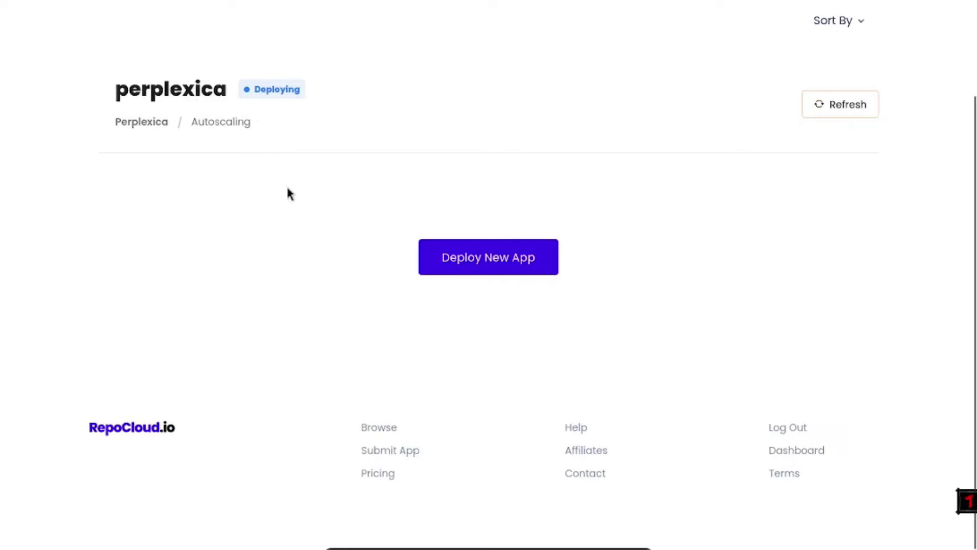
{"action": "scroll", "coordinate": [275, 191], "scroll_direction": "up", "scroll_amount": 1}
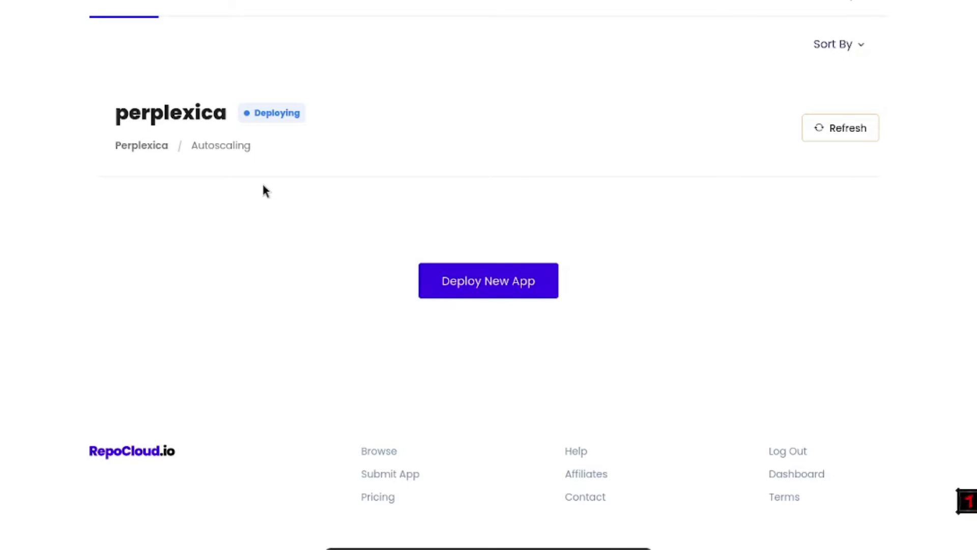
{"action": "scroll", "coordinate": [320, 333], "scroll_direction": "up", "scroll_amount": 2}
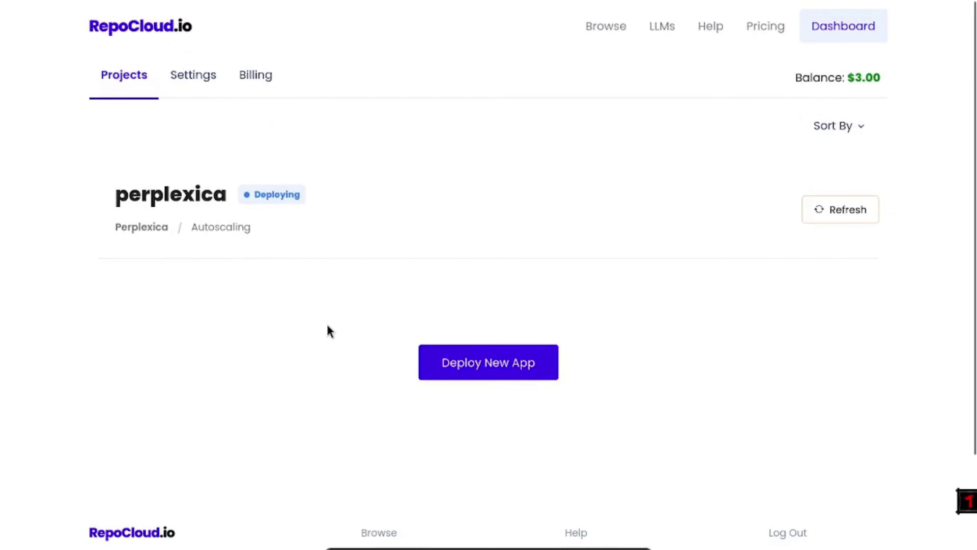
{"action": "scroll", "coordinate": [330, 332], "scroll_direction": "down", "scroll_amount": 2}
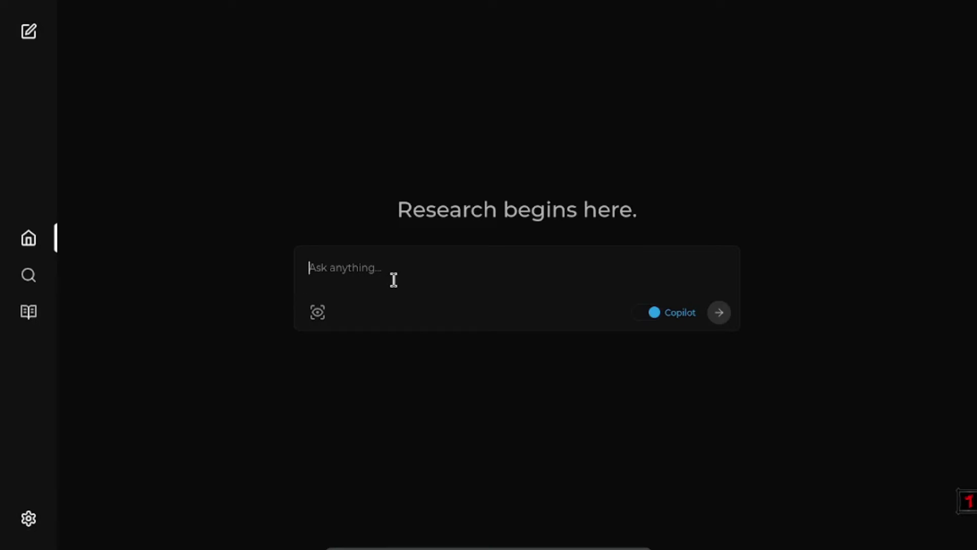
Enter the query 'top 5 ai art generators' in Perplexica's question box.
{"action": "type", "text": "top"}
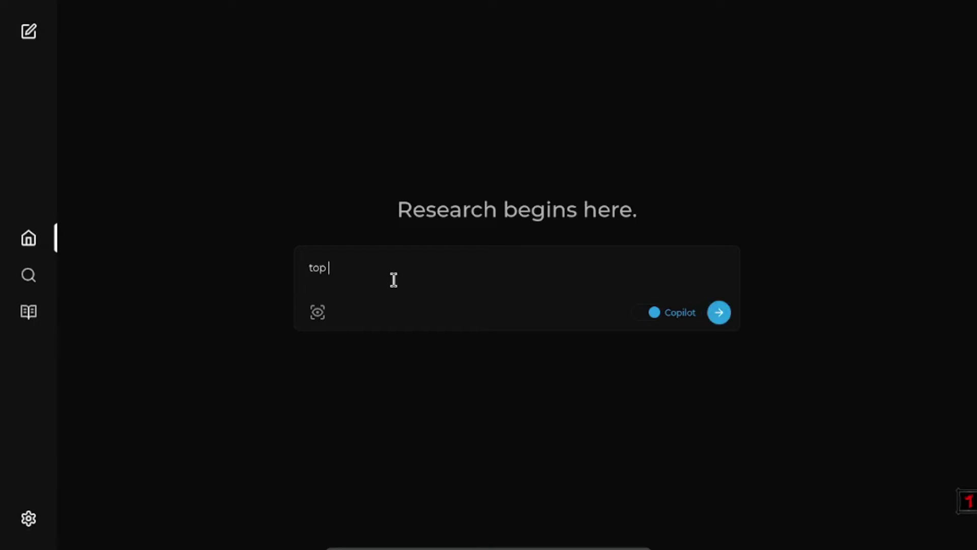
{"action": "type", "text": " 5 ai art ge"}
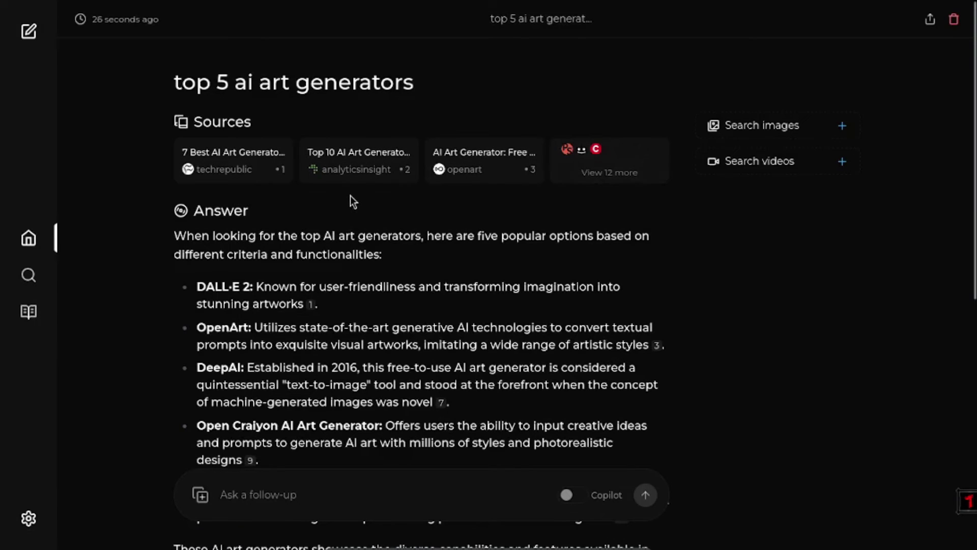
{"action": "scroll", "coordinate": [350, 196], "scroll_direction": "down", "scroll_amount": 1}
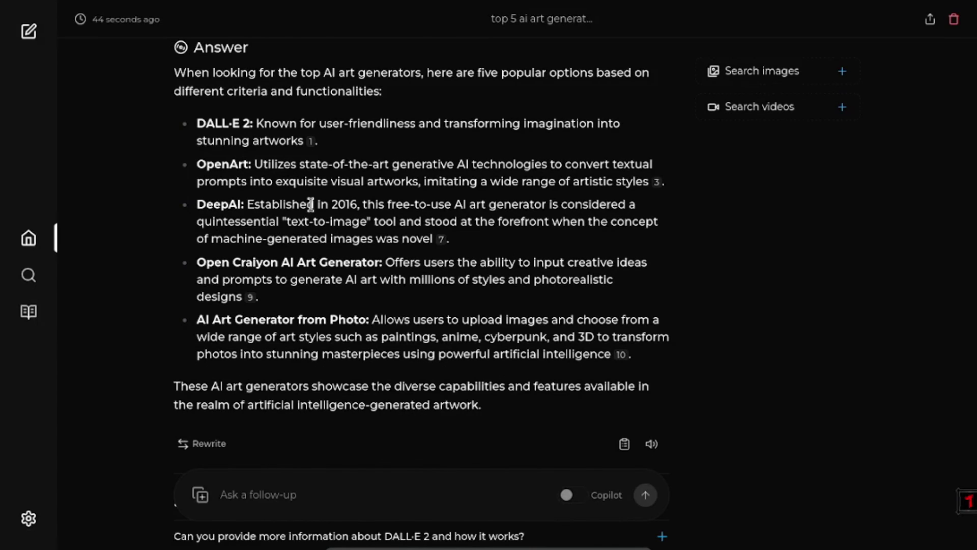
{"action": "scroll", "coordinate": [312, 204], "scroll_direction": "down", "scroll_amount": 3}
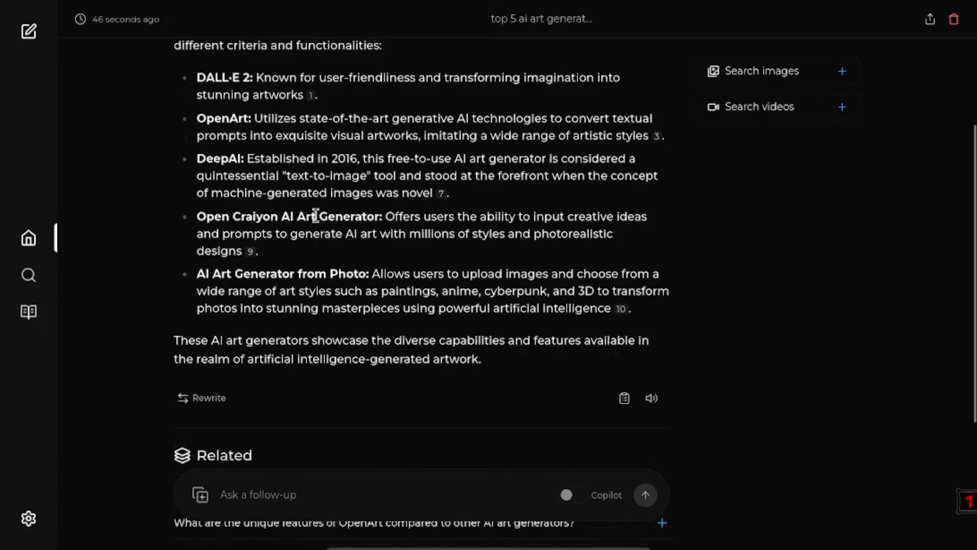
{"action": "scroll", "coordinate": [315, 216], "scroll_direction": "down", "scroll_amount": 2}
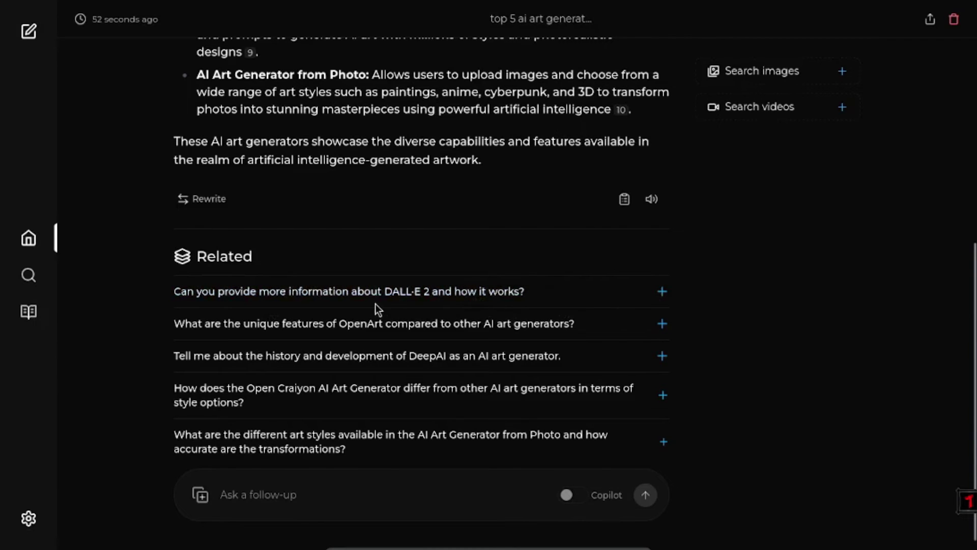
{"action": "scroll", "coordinate": [372, 291], "scroll_direction": "up", "scroll_amount": 8}
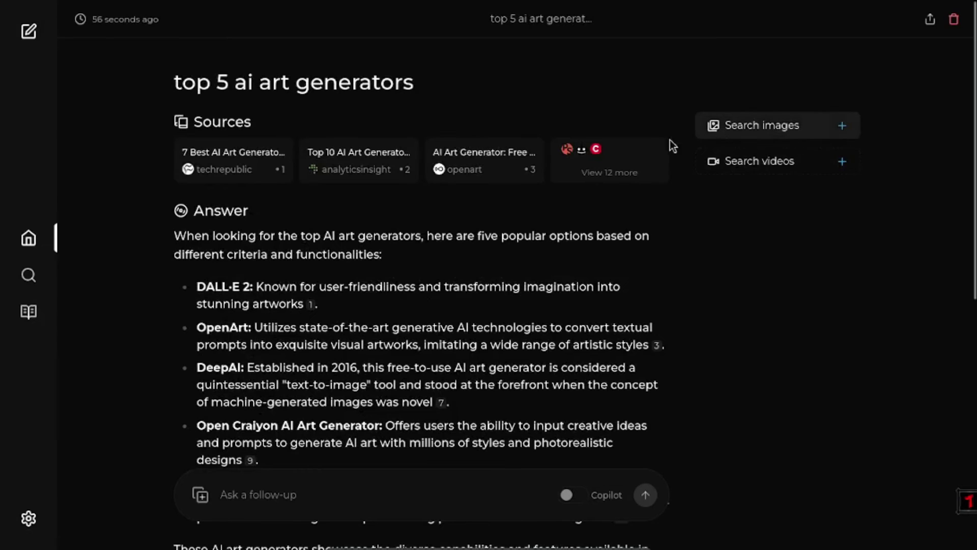
Add image and video results to the AI art generators answer, then view the focus modes.
{"action": "left_click", "coordinate": [847, 135]}
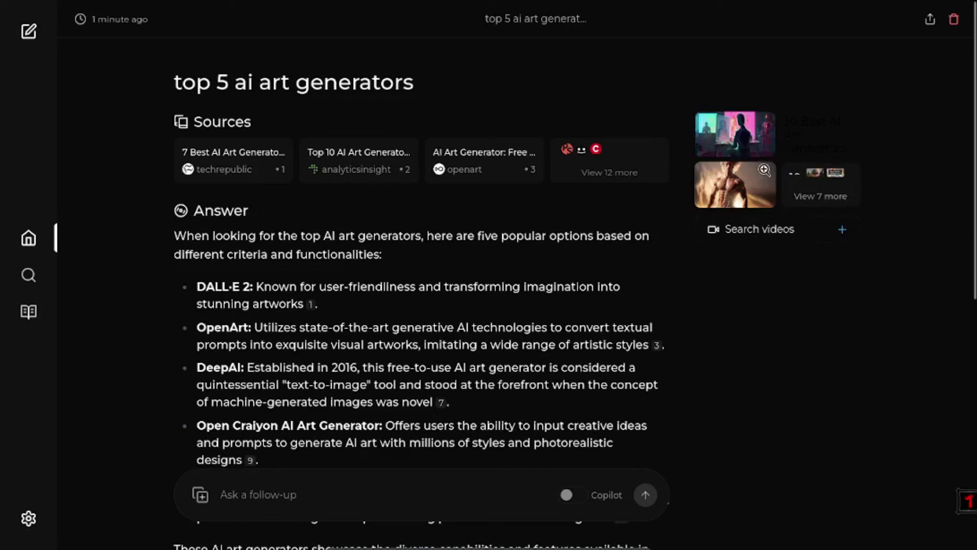
{"action": "scroll", "coordinate": [238, 380], "scroll_direction": "down", "scroll_amount": 8}
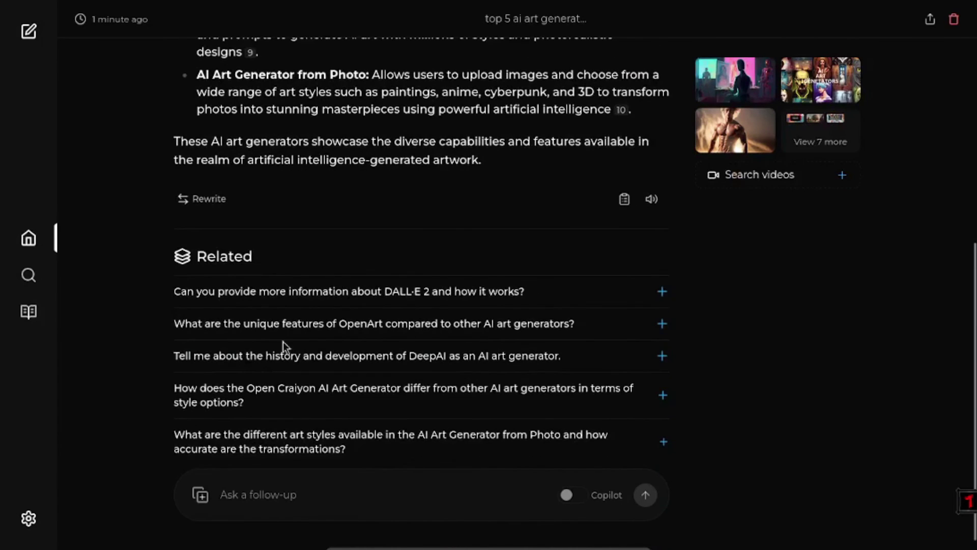
{"action": "left_click", "coordinate": [764, 183]}
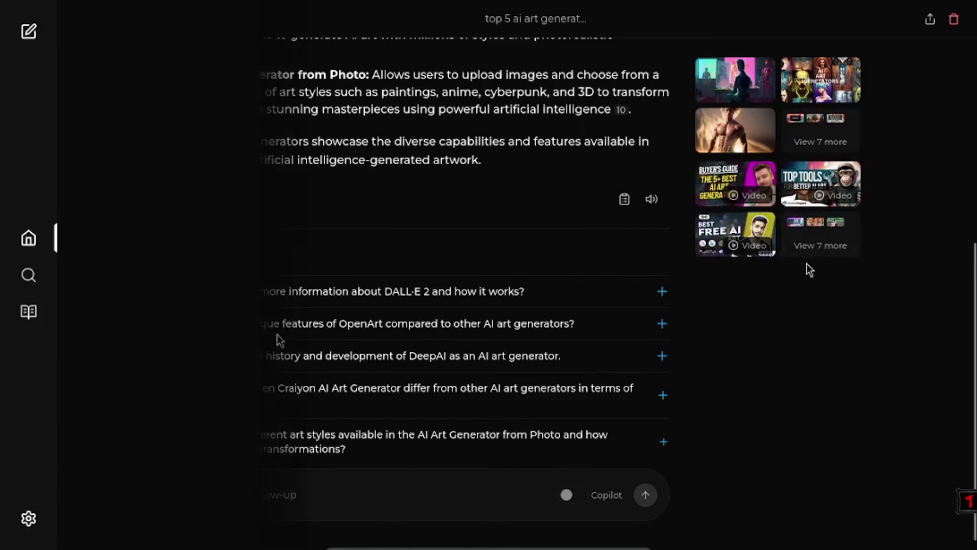
{"action": "left_click", "coordinate": [318, 309]}
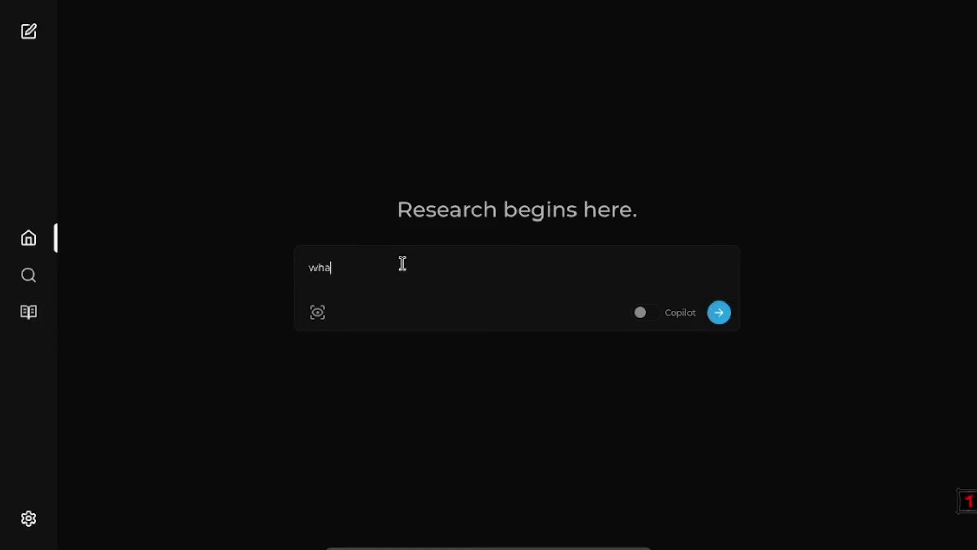
Ask Perplexica 'what is skillcurb', note its technology-courses description, and scroll toward the Related questions.
{"action": "type", "text": "skillcurb"}
{"action": "key", "text": "Return"}
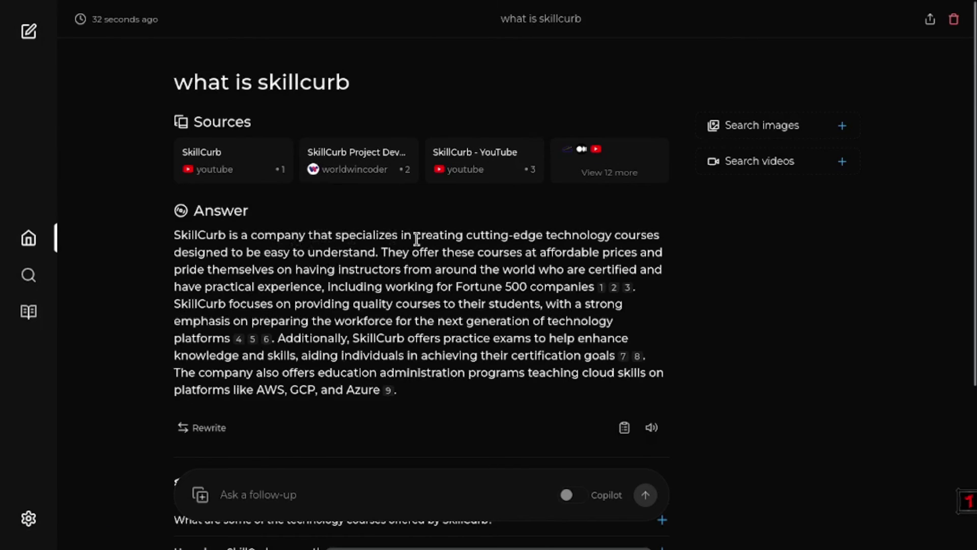
{"action": "left_click_drag", "start_coordinate": [415, 236], "coordinate": [594, 270]}
{"action": "left_click", "coordinate": [674, 318]}
{"action": "scroll", "coordinate": [659, 326], "scroll_direction": "down", "scroll_amount": 4}
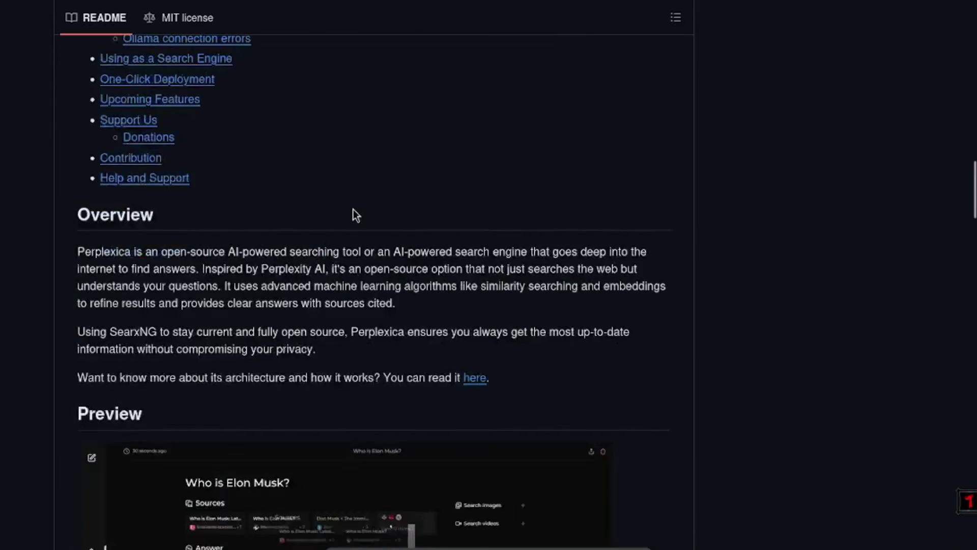
In Upcoming Features, highlight the Finalizing Copilot Mode and Discover and History Saving items.
{"action": "scroll", "coordinate": [355, 214], "scroll_direction": "down", "scroll_amount": 20}
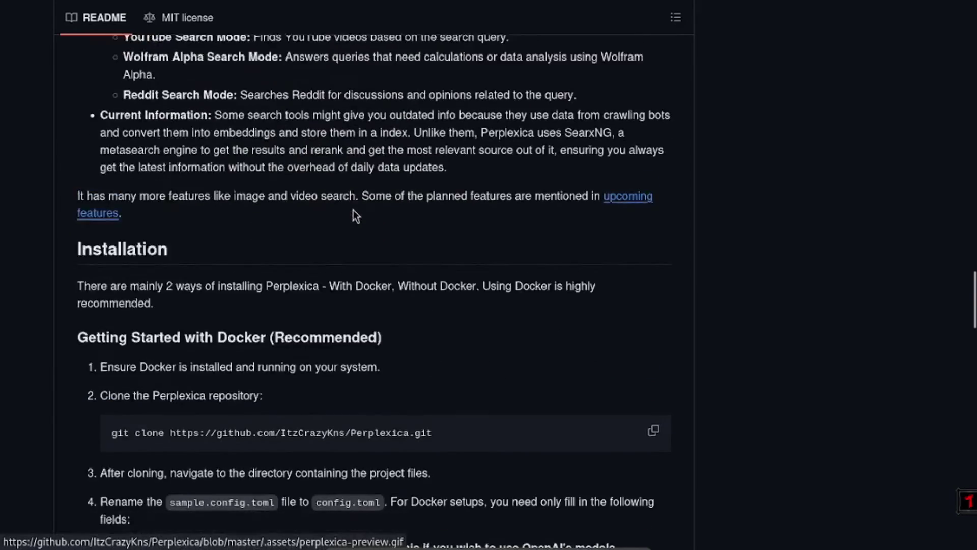
{"action": "scroll", "coordinate": [355, 215], "scroll_direction": "down", "scroll_amount": 20}
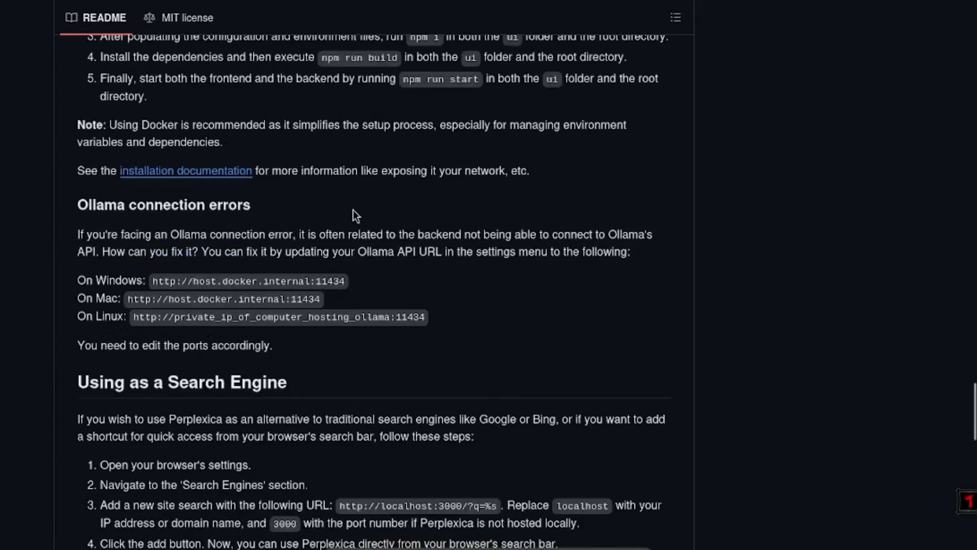
{"action": "scroll", "coordinate": [354, 211], "scroll_direction": "up", "scroll_amount": 6}
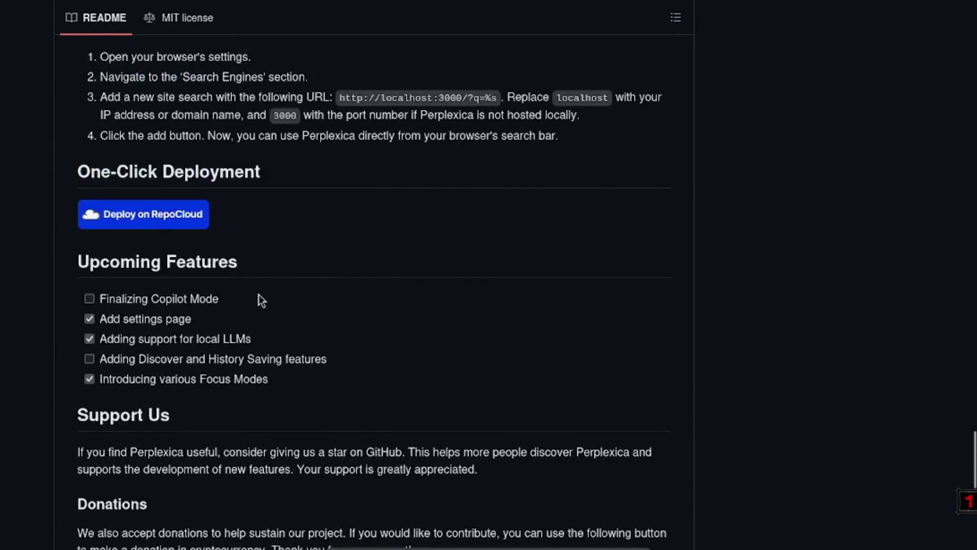
{"action": "left_click_drag", "start_coordinate": [124, 296], "coordinate": [211, 297]}
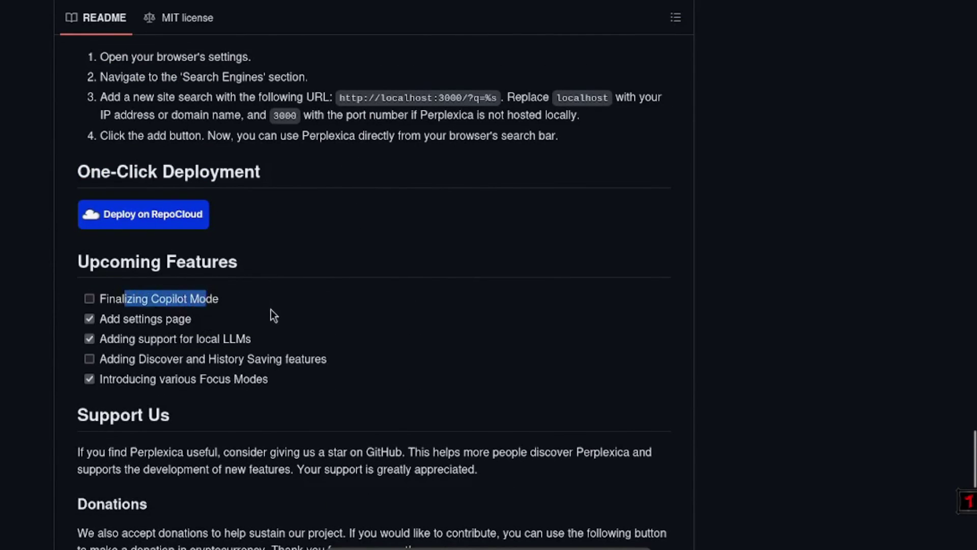
{"action": "left_click", "coordinate": [271, 309]}
{"action": "left_click_drag", "start_coordinate": [157, 361], "coordinate": [352, 363]}
{"action": "left_click", "coordinate": [354, 362]}
Scroll back up past One-Click Deployment to the Installation section's Docker setup and git clone command.
{"action": "scroll", "coordinate": [358, 365], "scroll_direction": "up", "scroll_amount": 3}
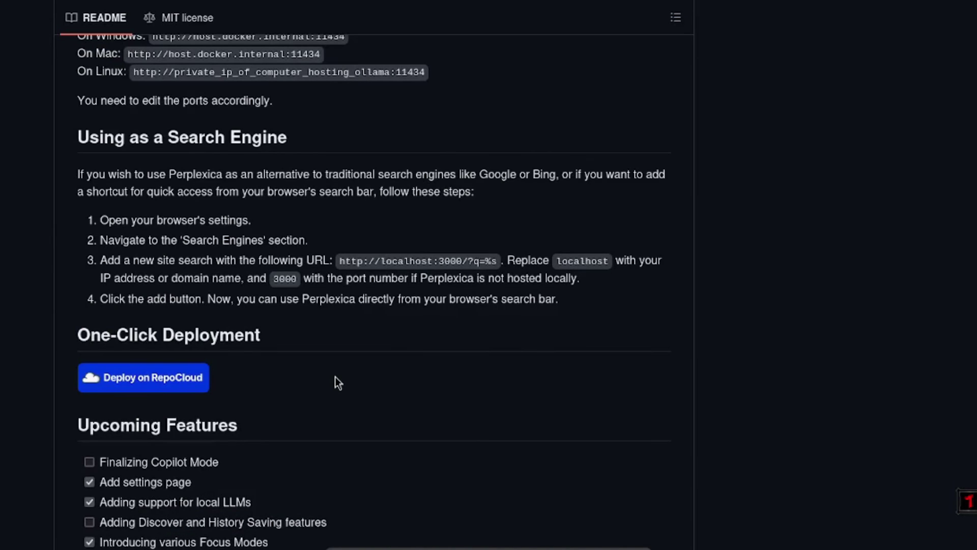
{"action": "scroll", "coordinate": [335, 377], "scroll_direction": "up", "scroll_amount": 6}
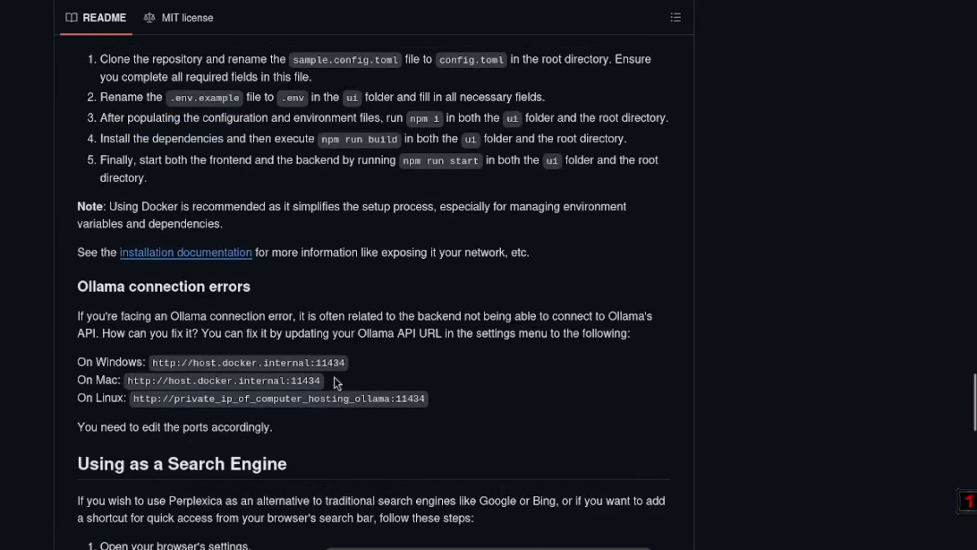
{"action": "scroll", "coordinate": [337, 384], "scroll_direction": "up", "scroll_amount": 9}
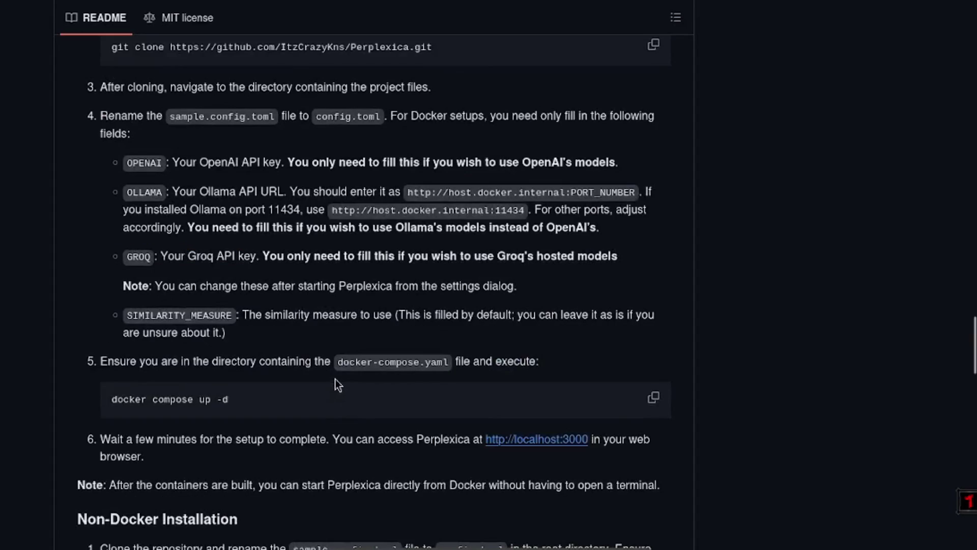
{"action": "scroll", "coordinate": [336, 382], "scroll_direction": "up", "scroll_amount": 8}
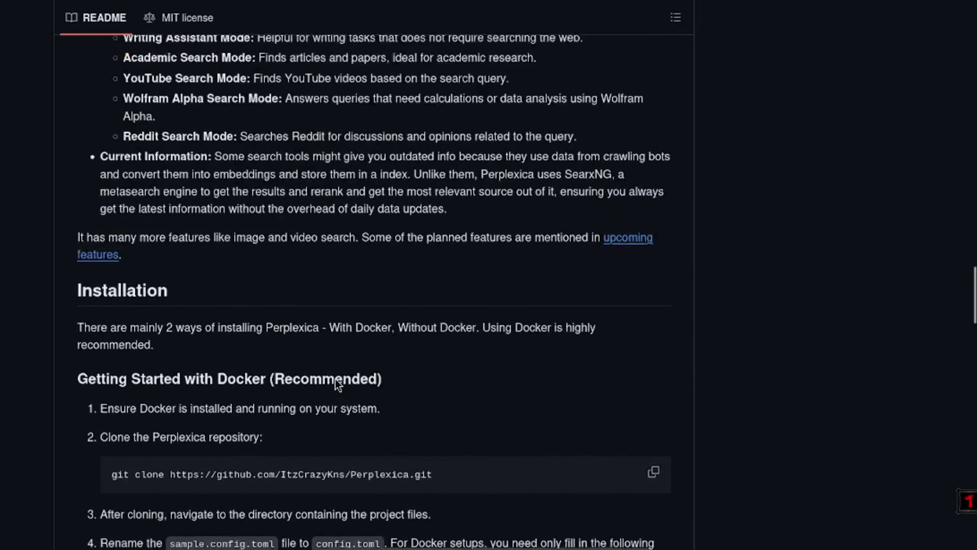
Scroll up to the repository header, file list and About panel showing 6.4k stars, 531 forks, v1.5.0.
{"action": "scroll", "coordinate": [336, 383], "scroll_direction": "up", "scroll_amount": 16}
{"action": "scroll", "coordinate": [337, 383], "scroll_direction": "up", "scroll_amount": 4}
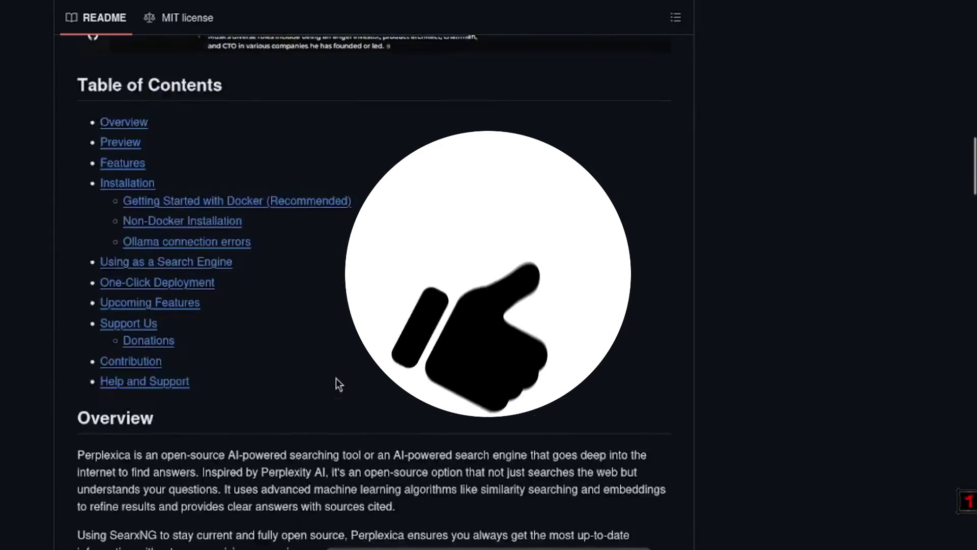
{"action": "scroll", "coordinate": [336, 378], "scroll_direction": "up", "scroll_amount": 12}
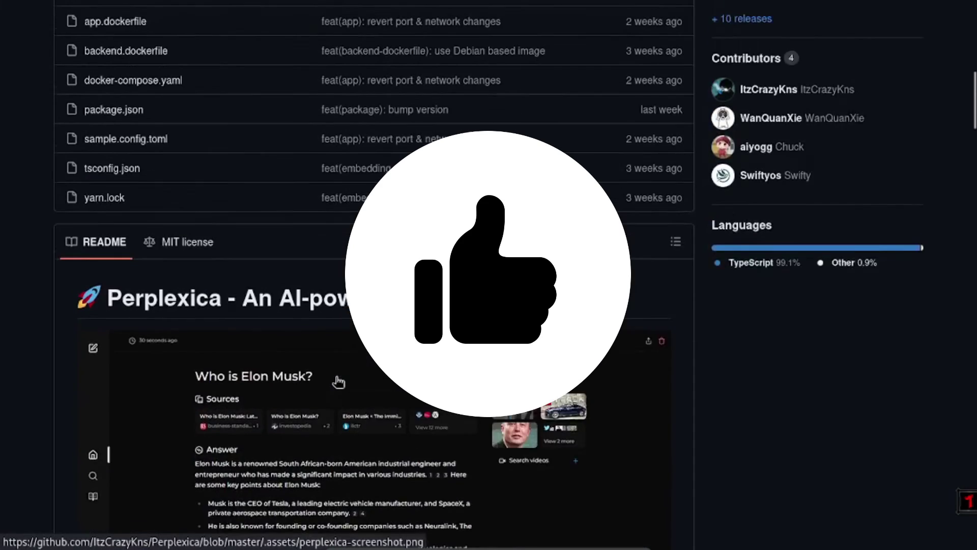
{"action": "scroll", "coordinate": [336, 382], "scroll_direction": "up", "scroll_amount": 4}
{"action": "scroll", "coordinate": [336, 382], "scroll_direction": "up", "scroll_amount": 3}
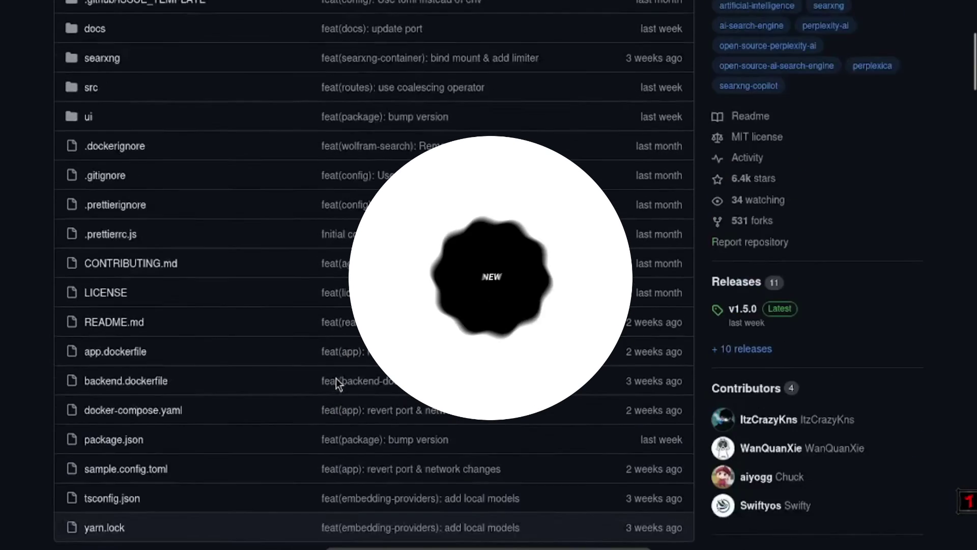
{"action": "scroll", "coordinate": [336, 377], "scroll_direction": "up", "scroll_amount": 5}
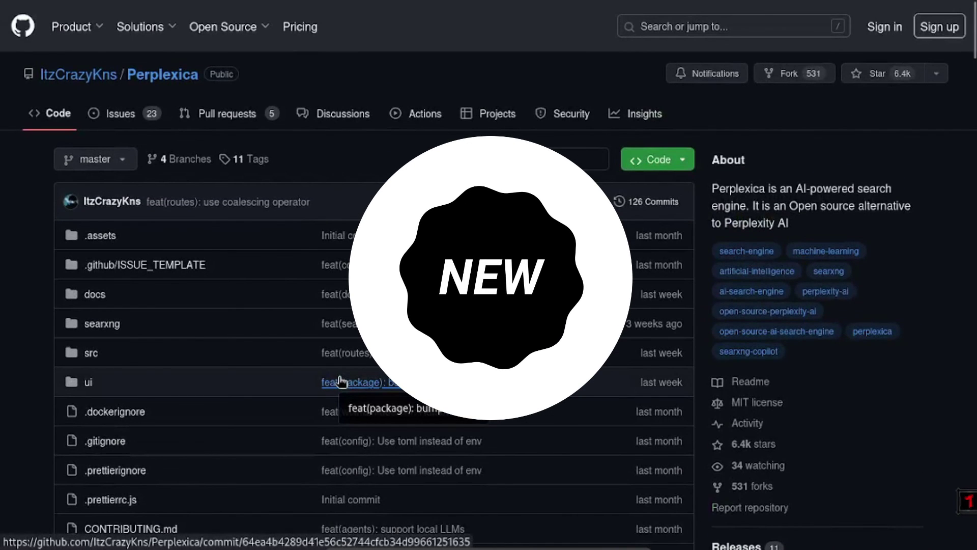